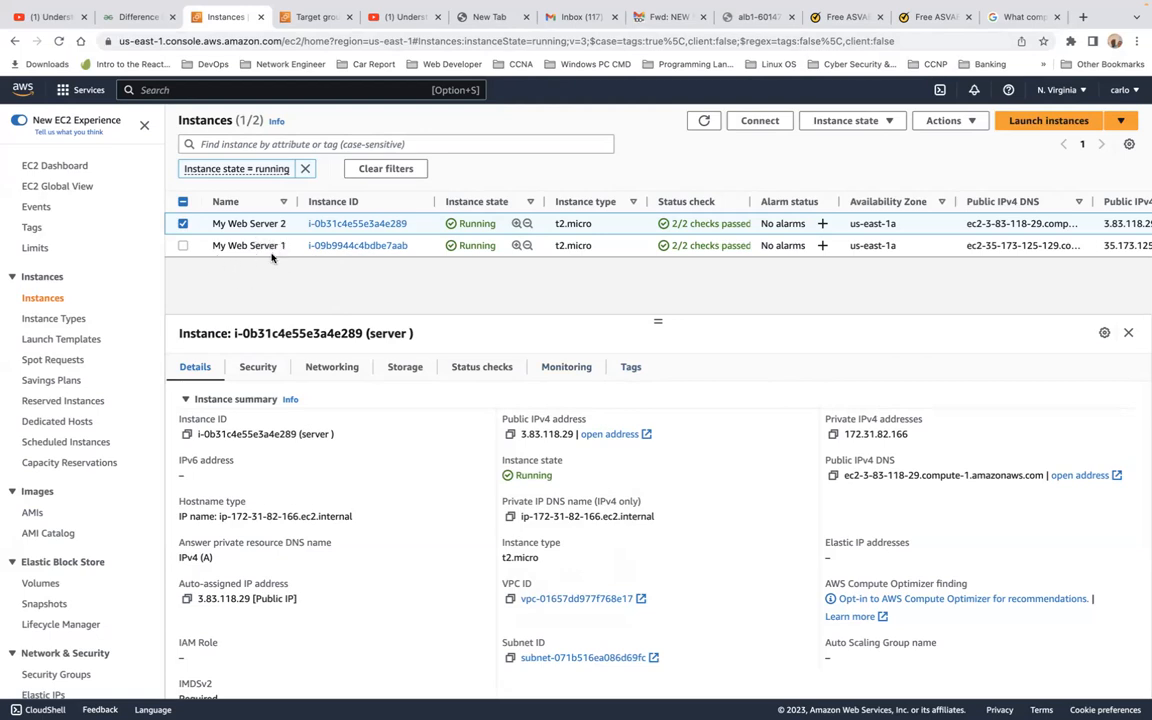
Add My Web Server 1 to the instance selection, and start creating a Network Load Balancer in EC2 Load Balancing
left_click(183, 245)
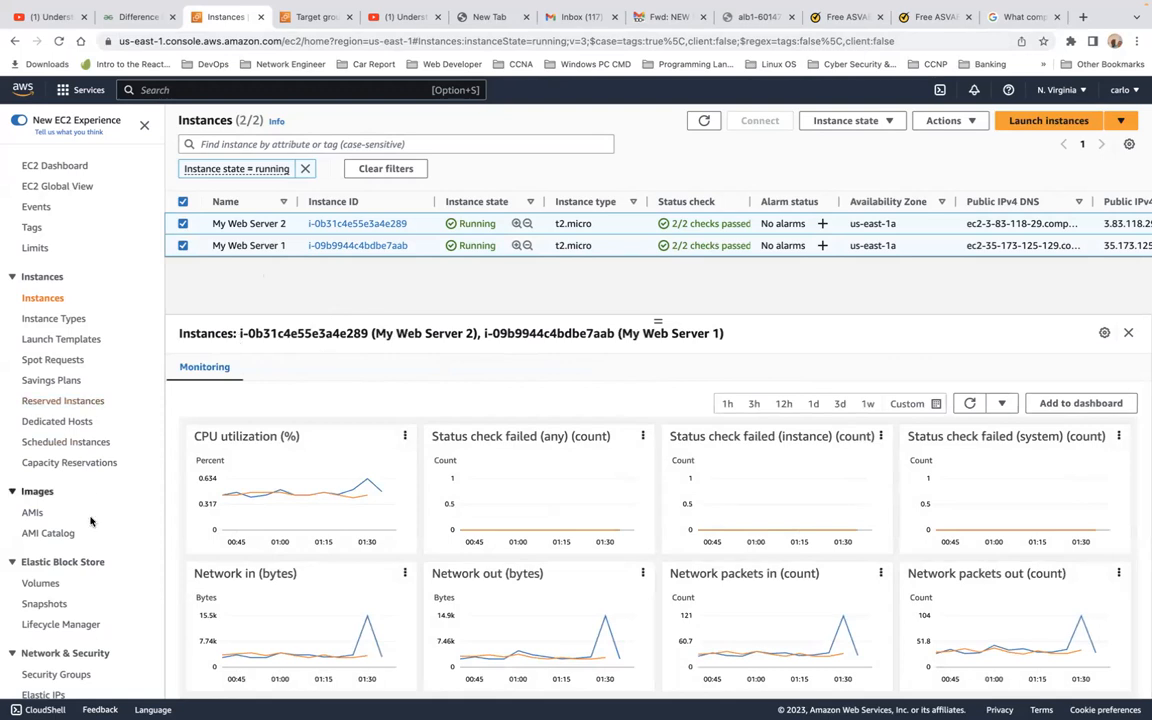
scroll(90, 521, "down", 5)
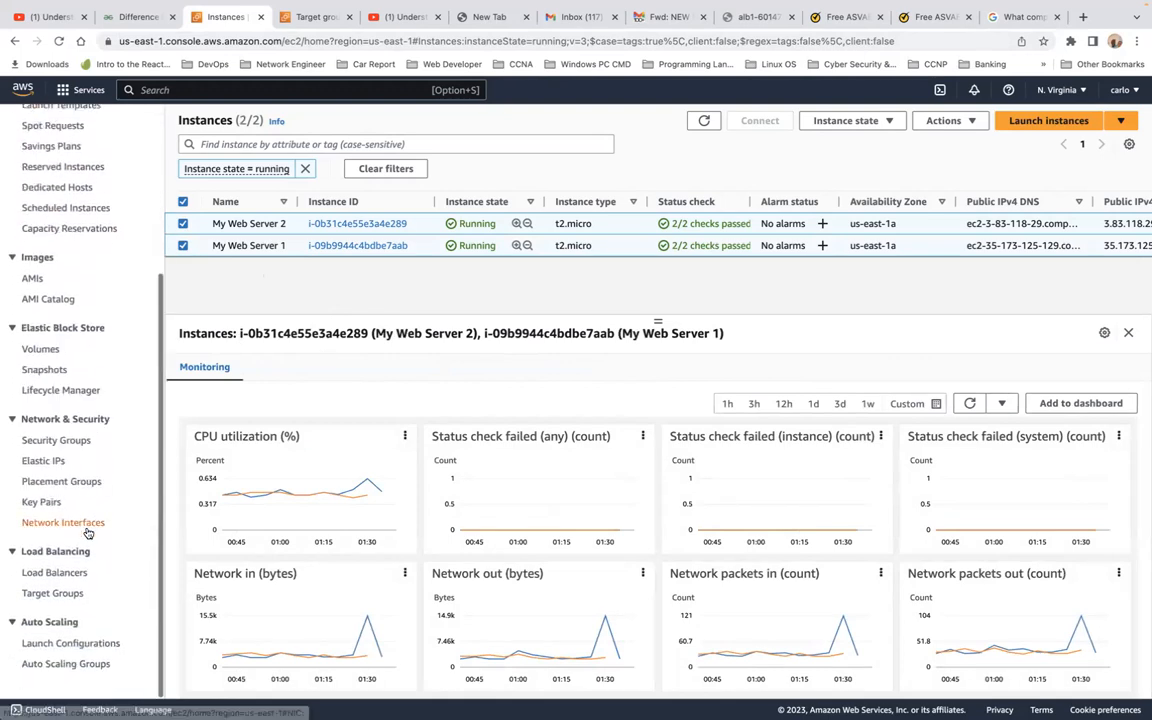
left_click(60, 574)
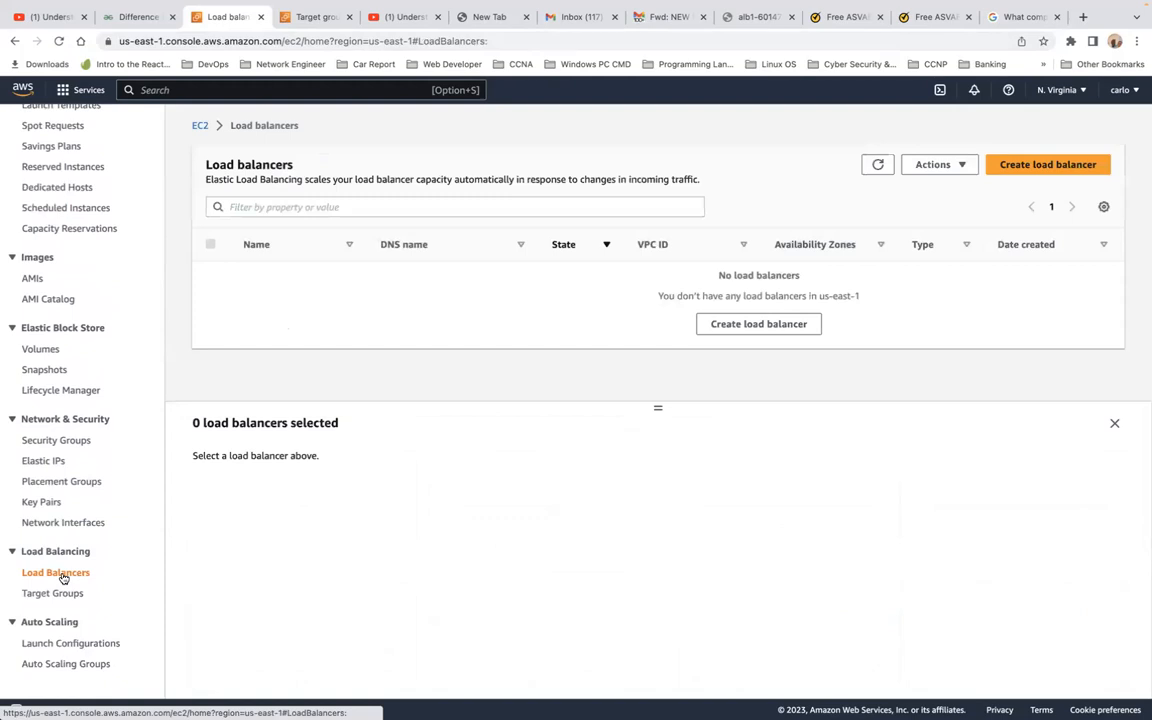
left_click(785, 325)
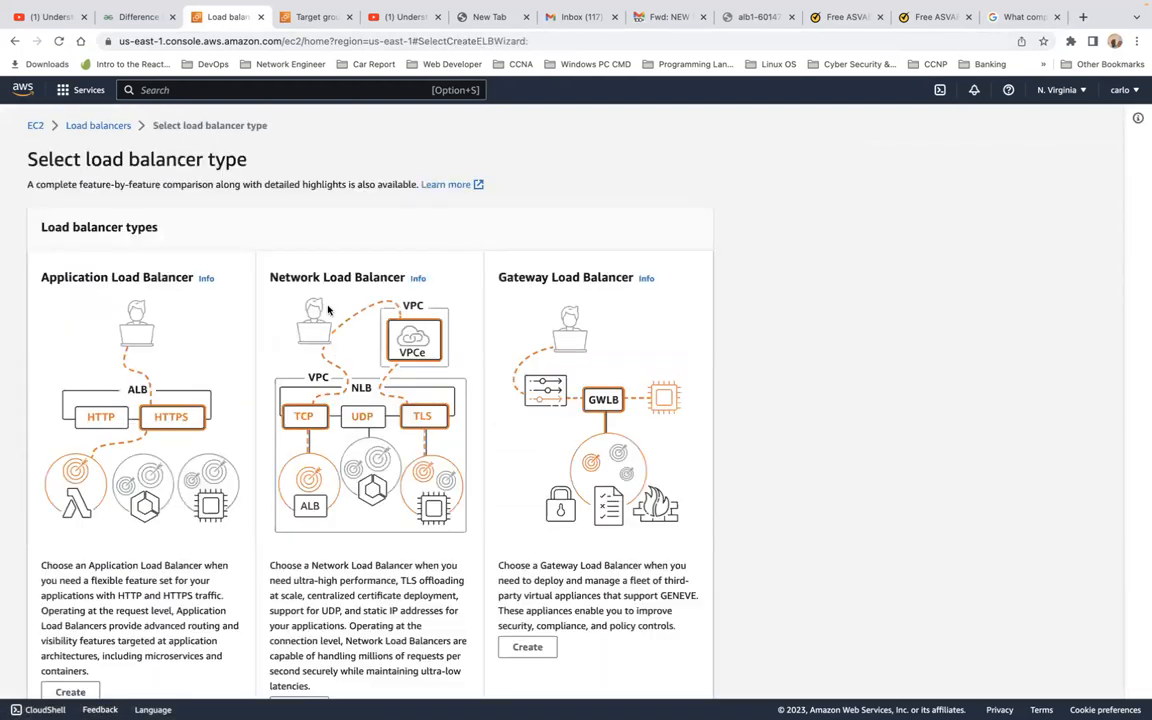
scroll(347, 350, "down", 3)
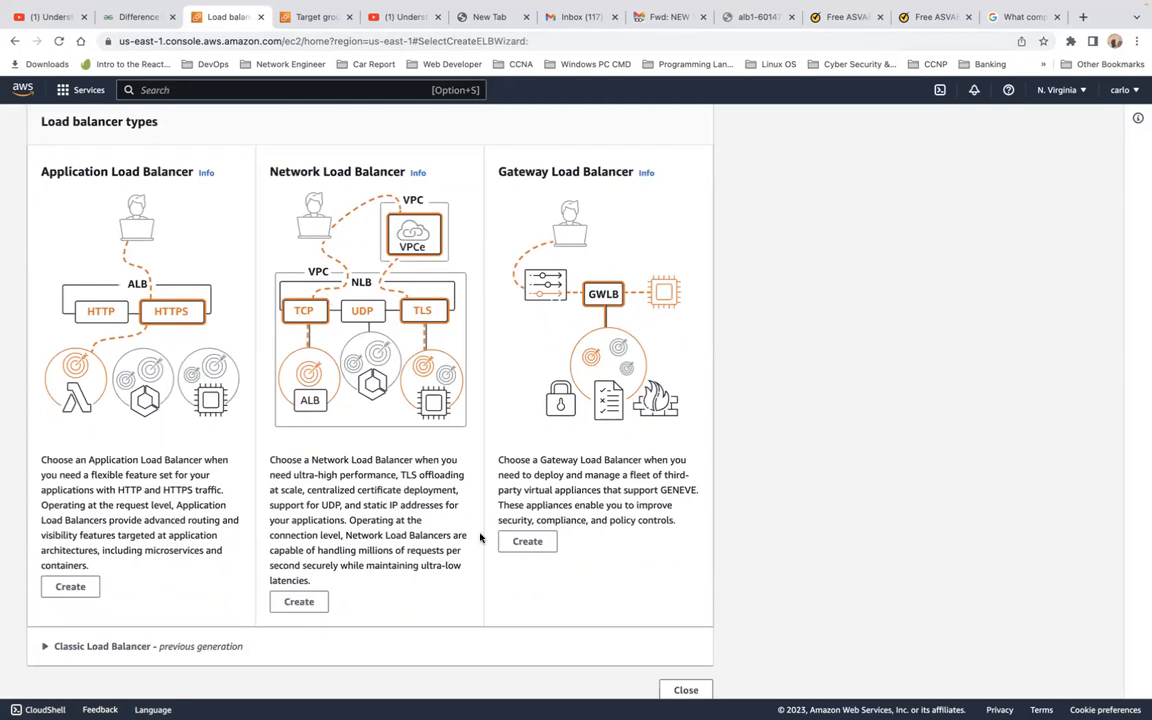
left_click(300, 601)
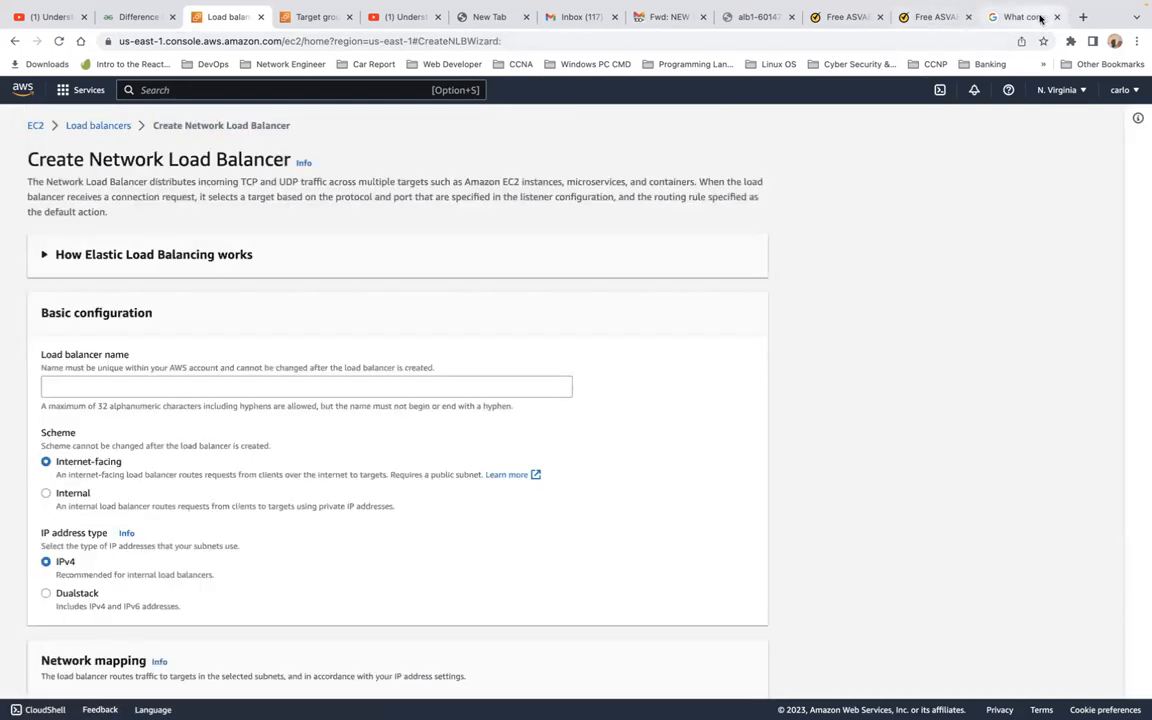
Switch to Google and search for "what is network load balancer in aws"
left_click(1034, 17)
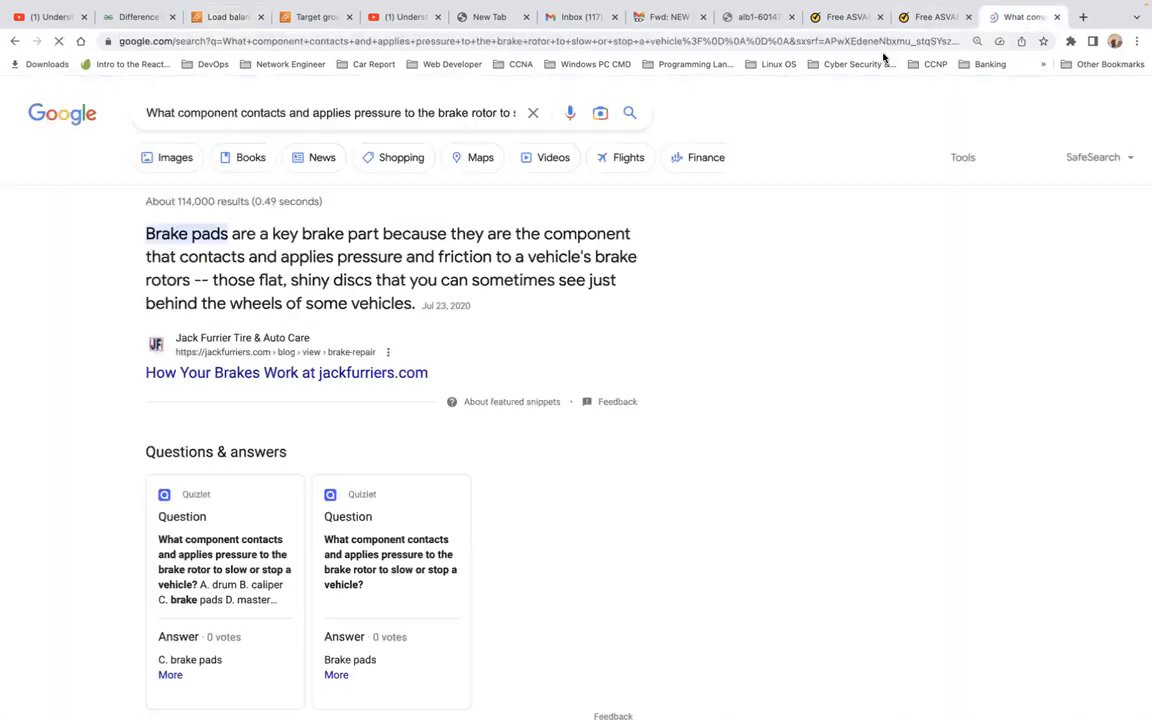
triple_click(452, 114)
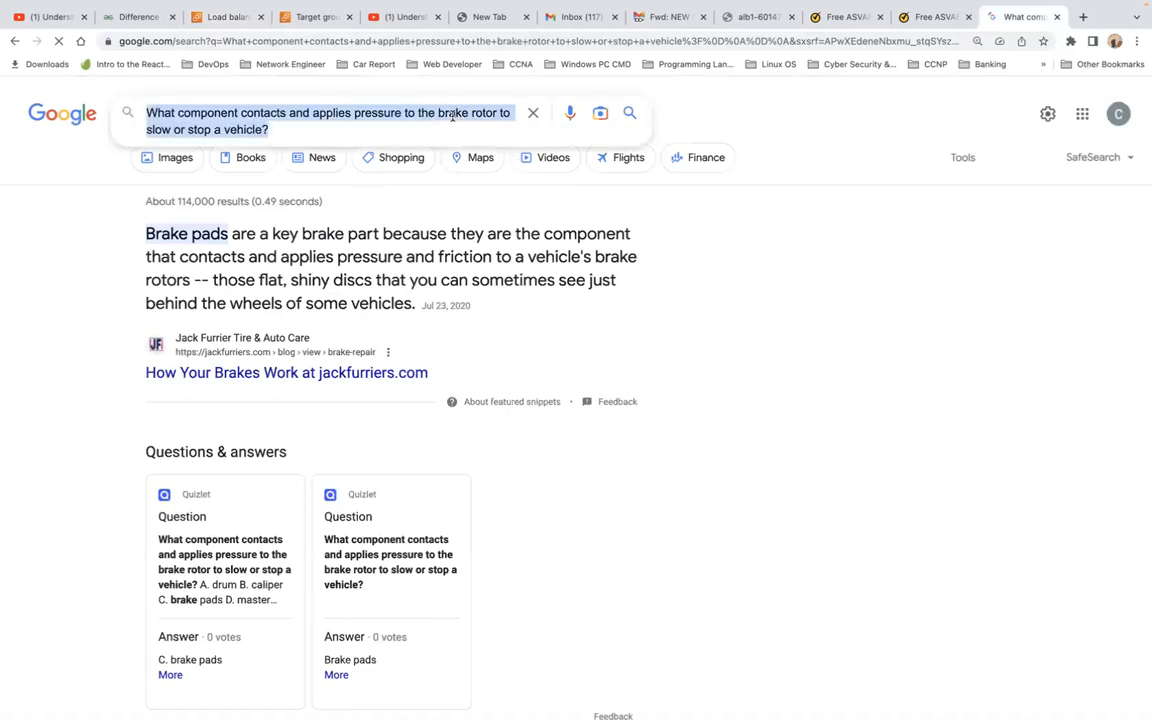
key("BackSpace")
type("what is a network load")
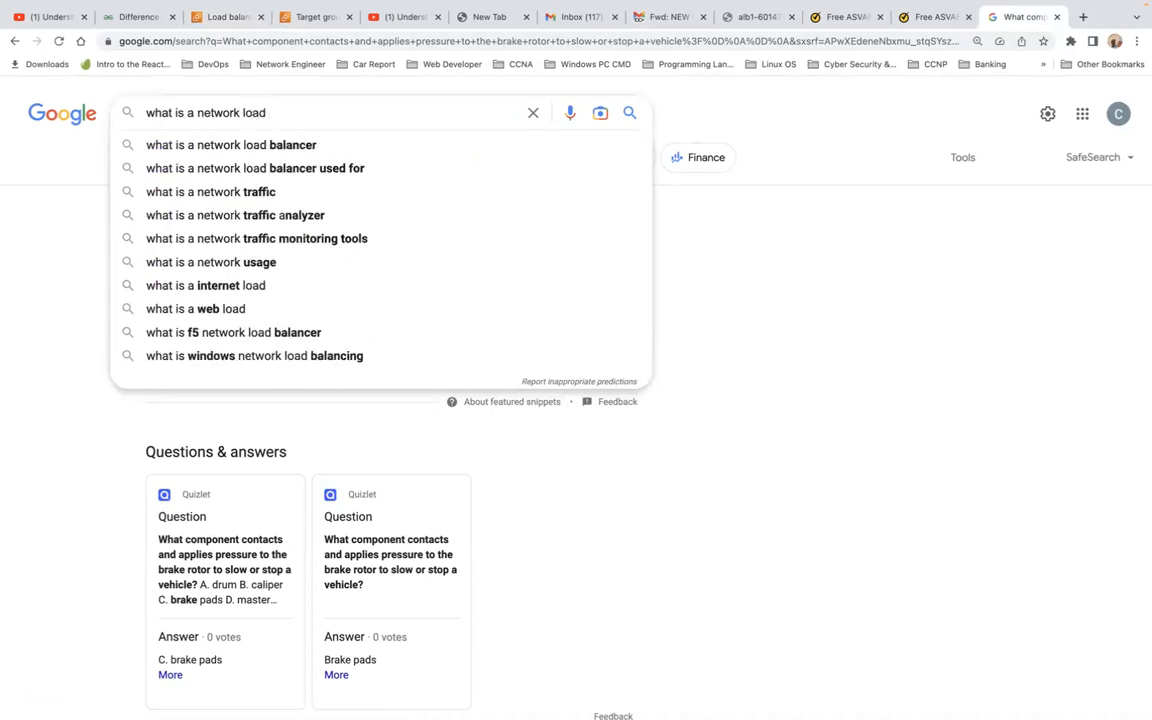
type(" balanc")
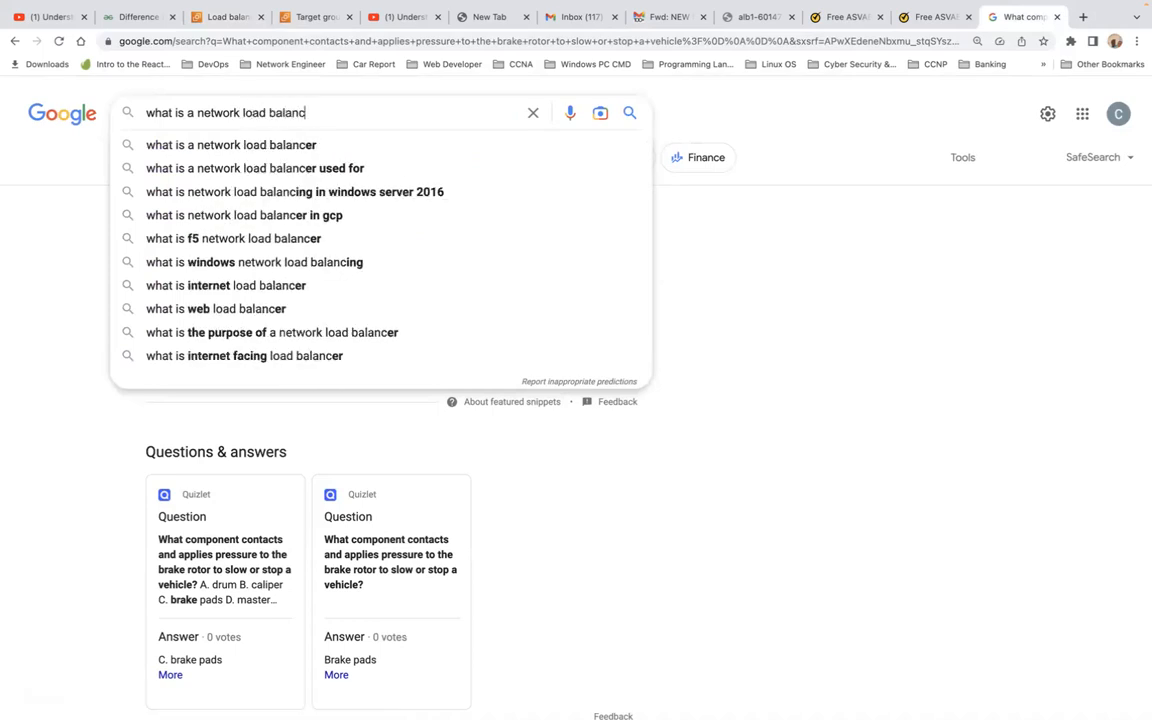
type("er in")
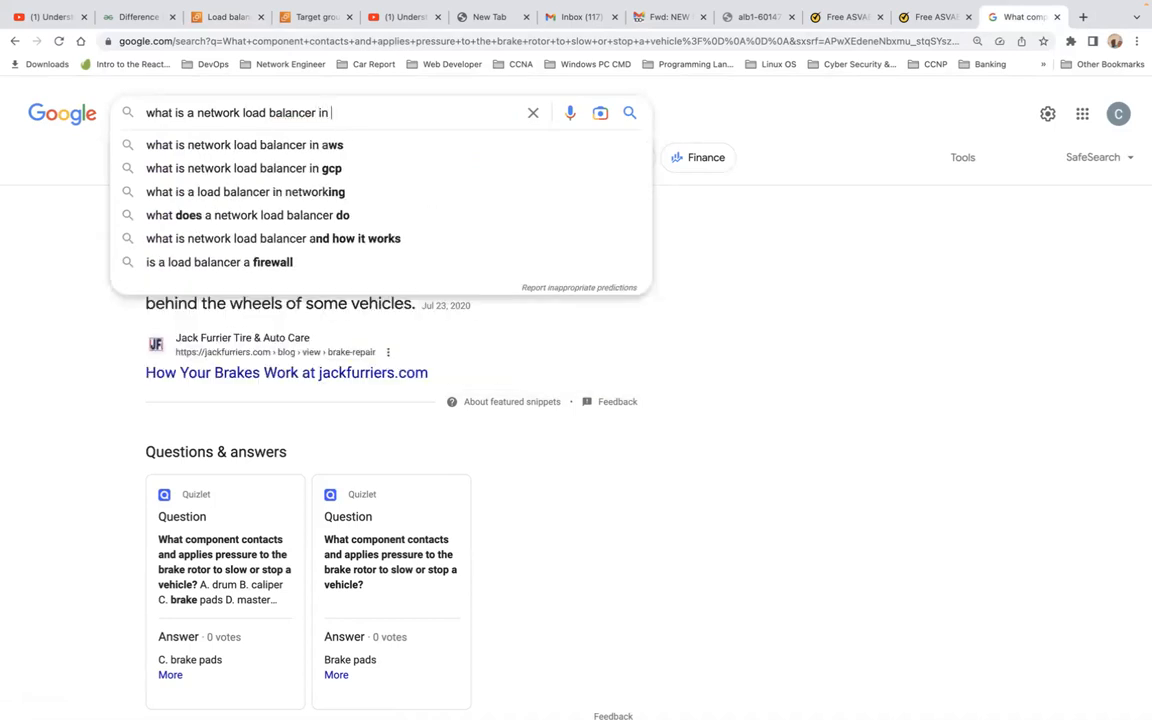
left_click(303, 146)
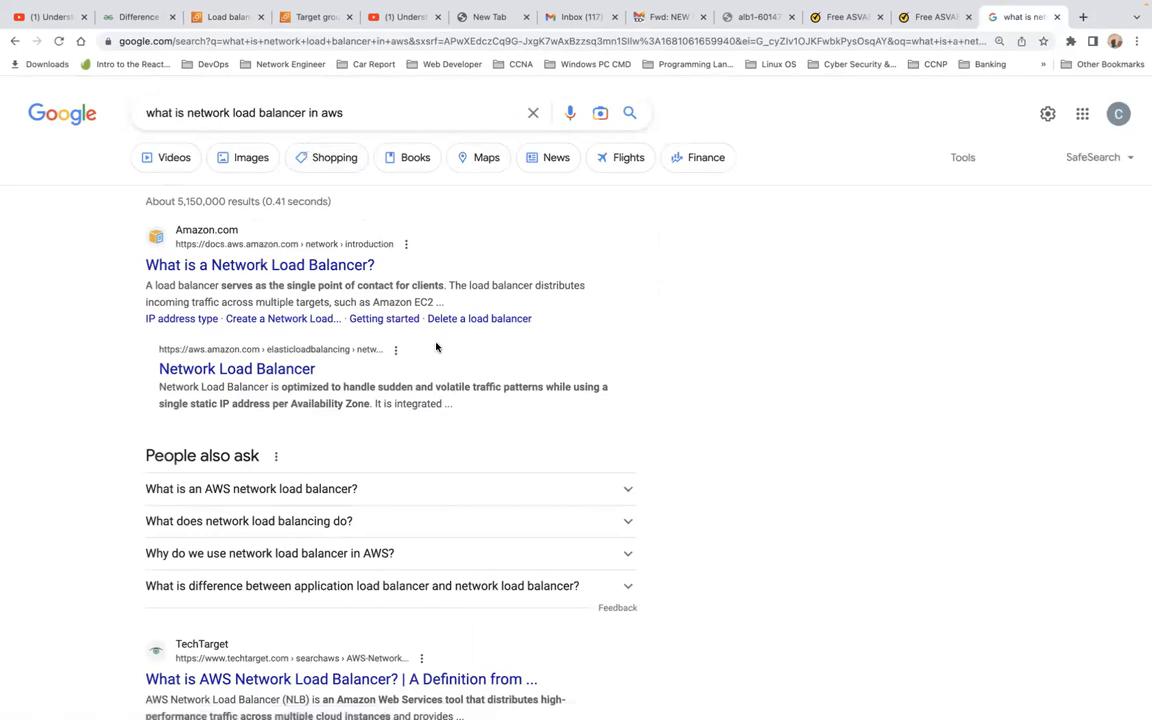
Open the AWS documentation page "What is a Network Load Balancer?" and review its components, overview and Classic Load Balancer migration benefits
scroll(436, 347, "down", 1)
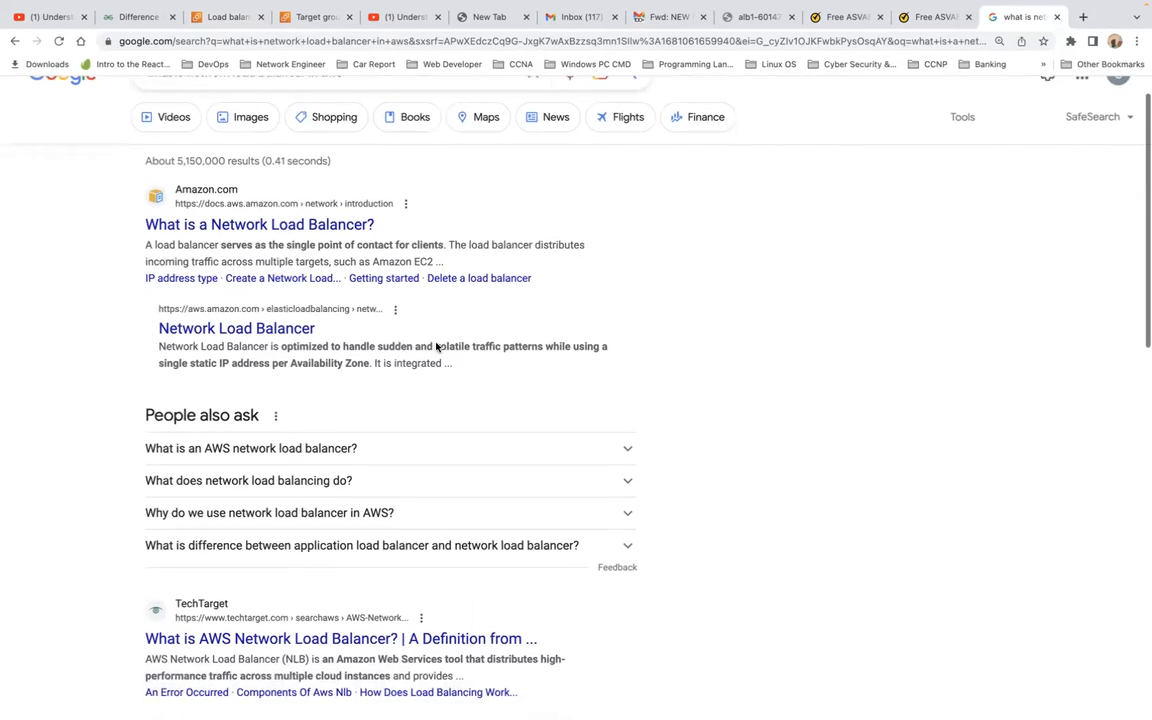
left_click(270, 226)
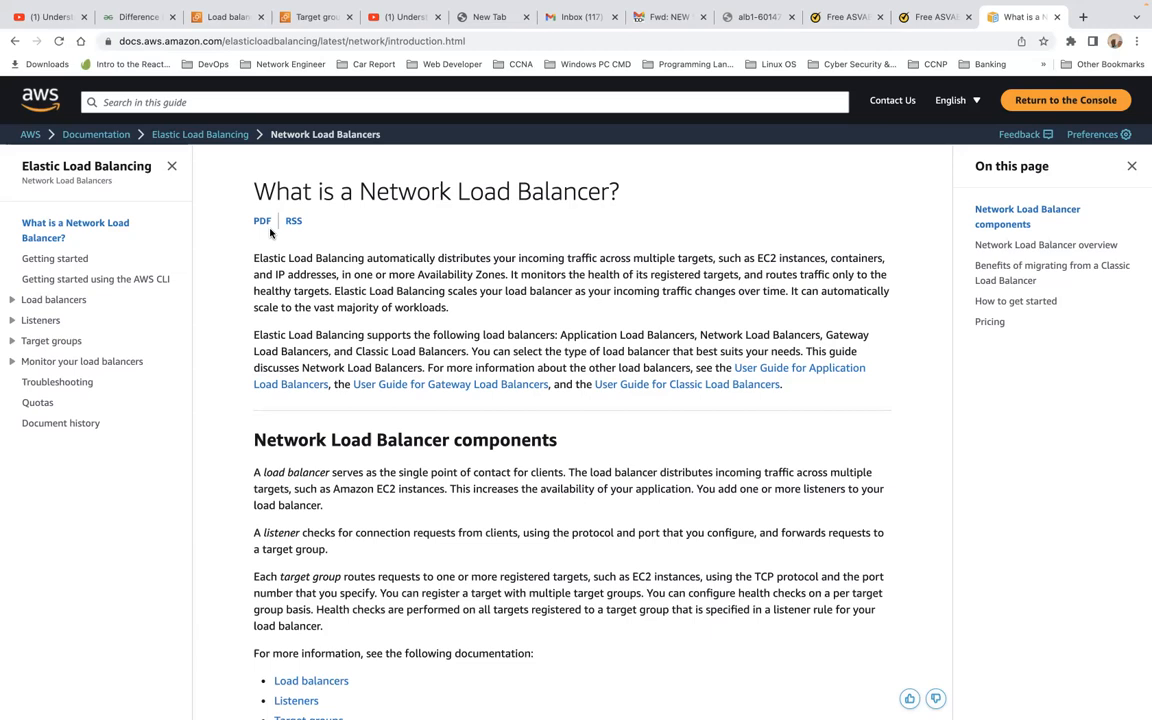
scroll(270, 233, "down", 5)
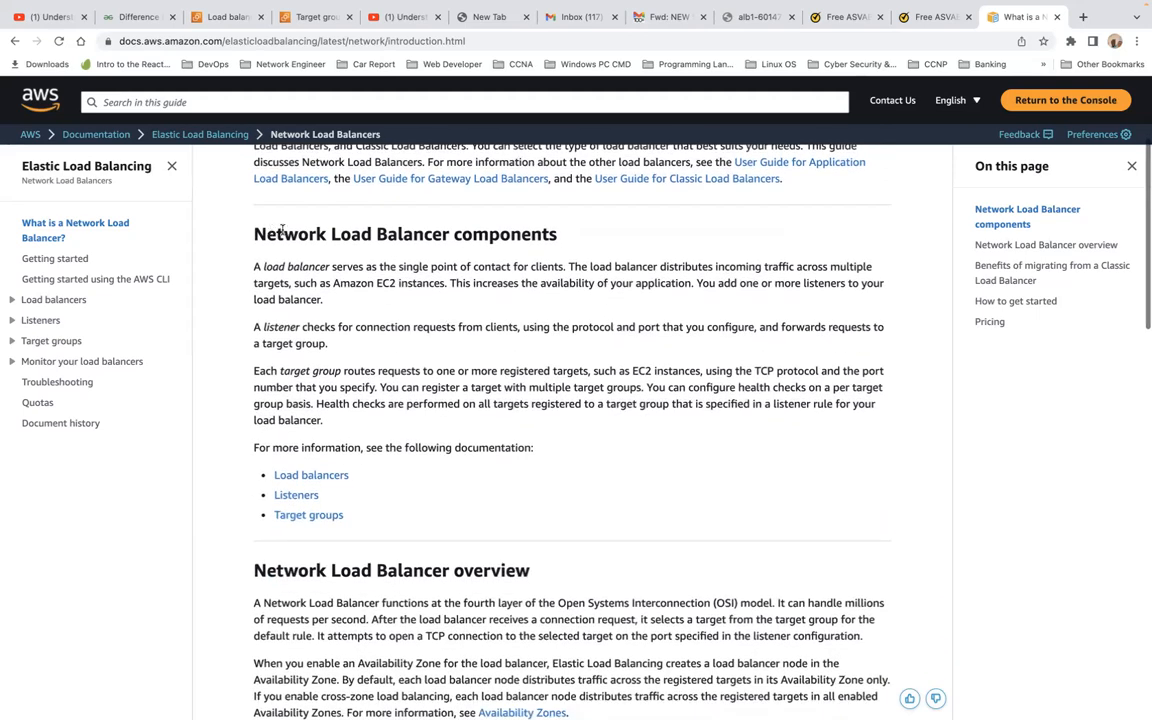
triple_click(273, 231)
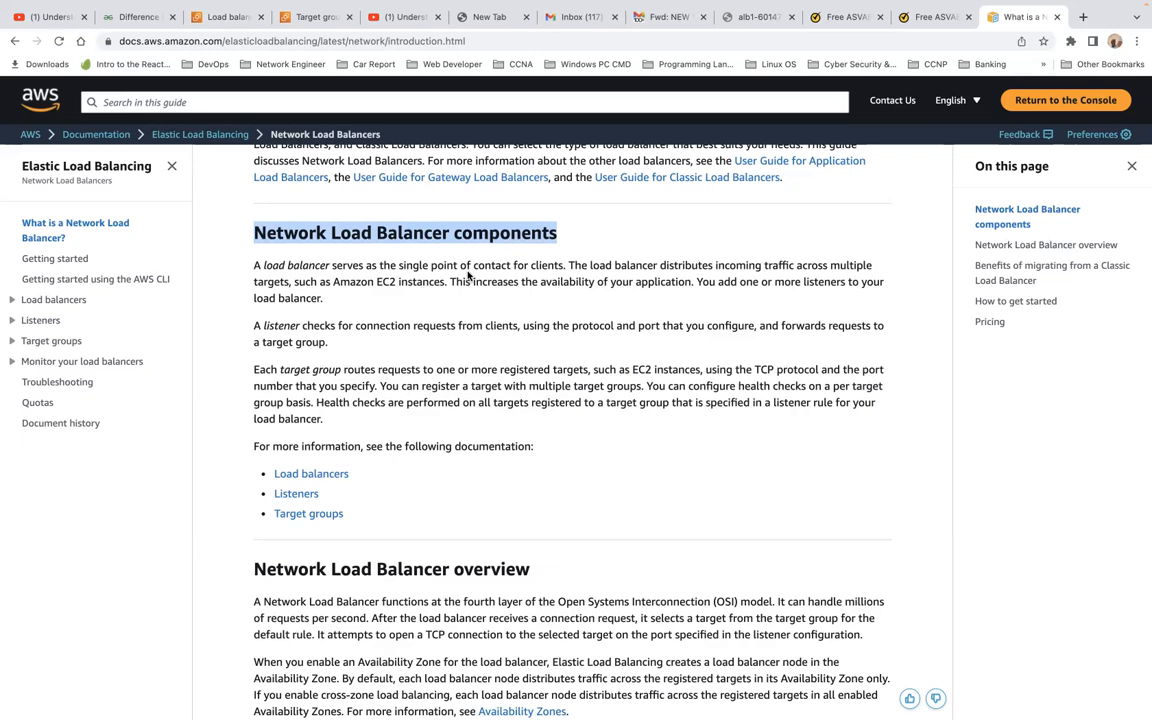
scroll(468, 275, "down", 2)
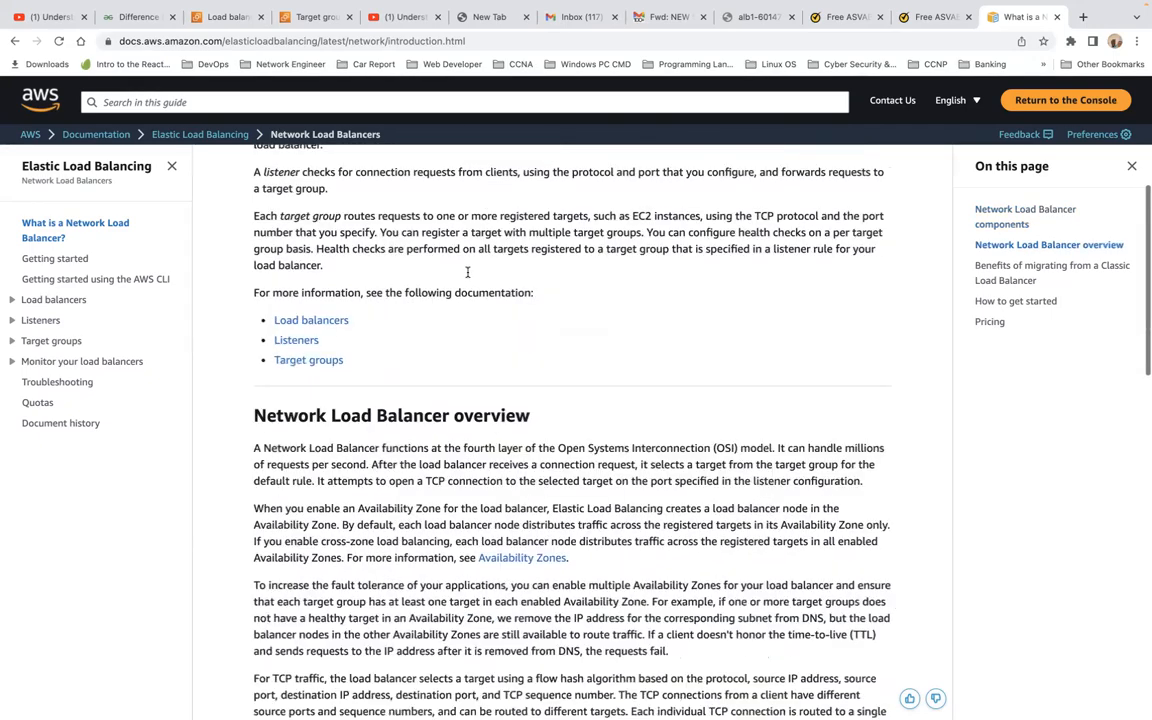
triple_click(454, 346)
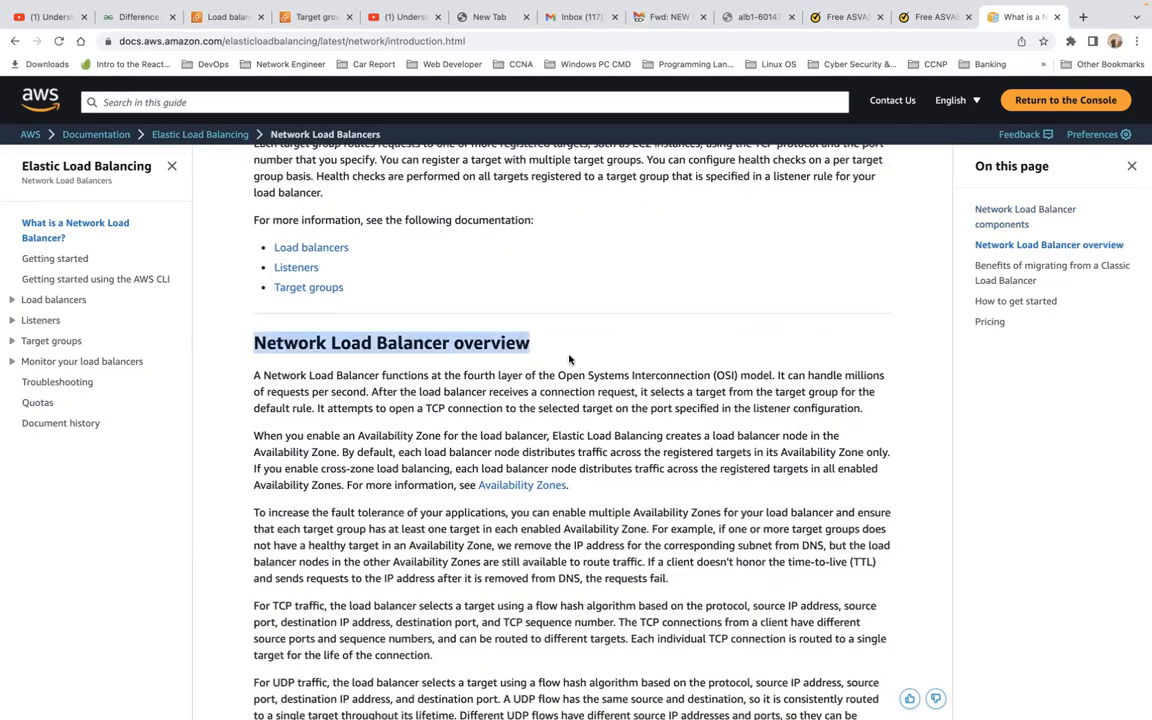
scroll(571, 360, "down", 5)
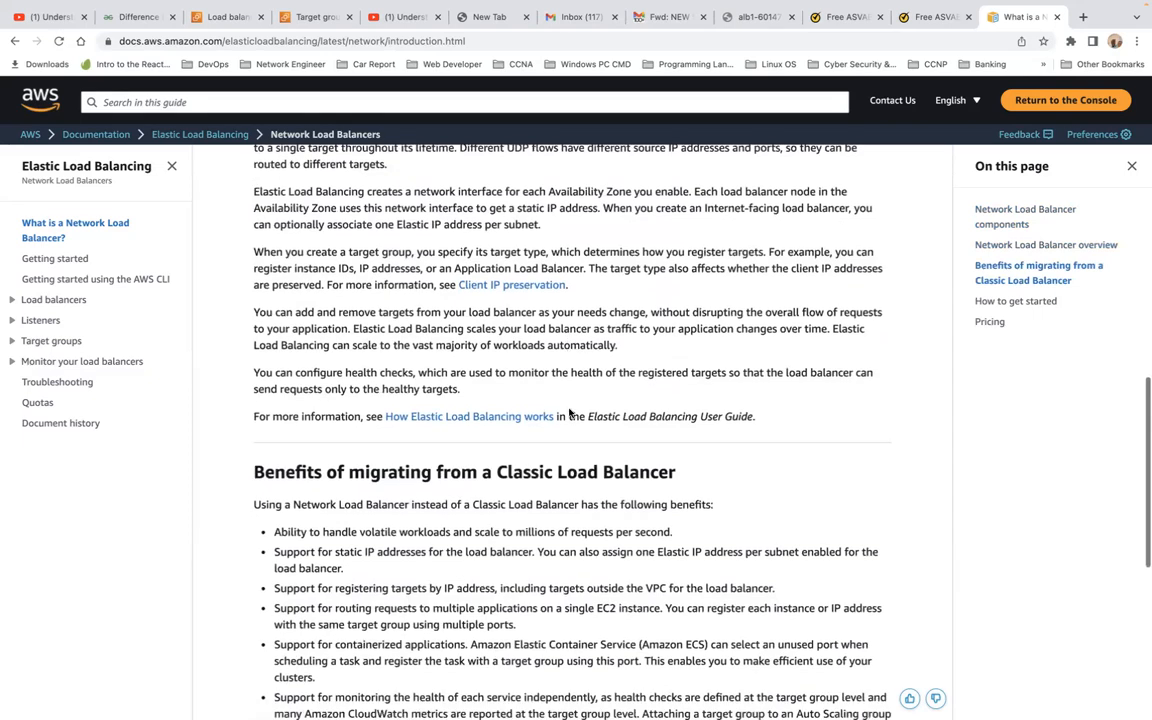
double_click(517, 474)
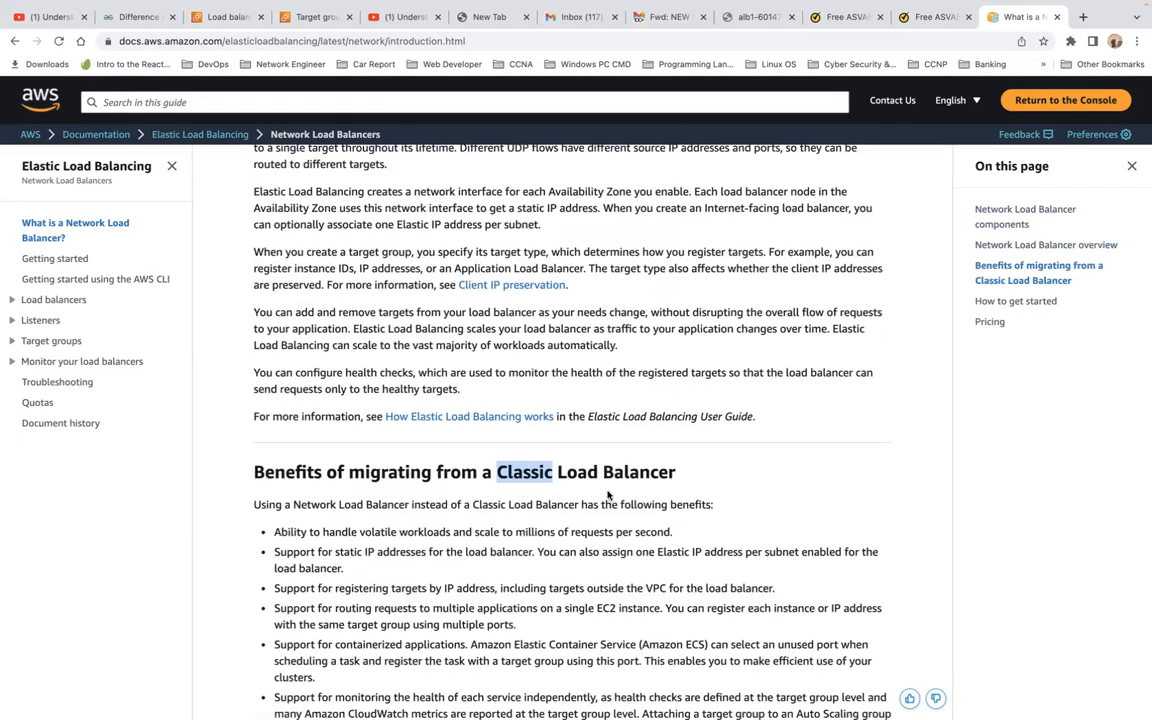
scroll(607, 510, "down", 2)
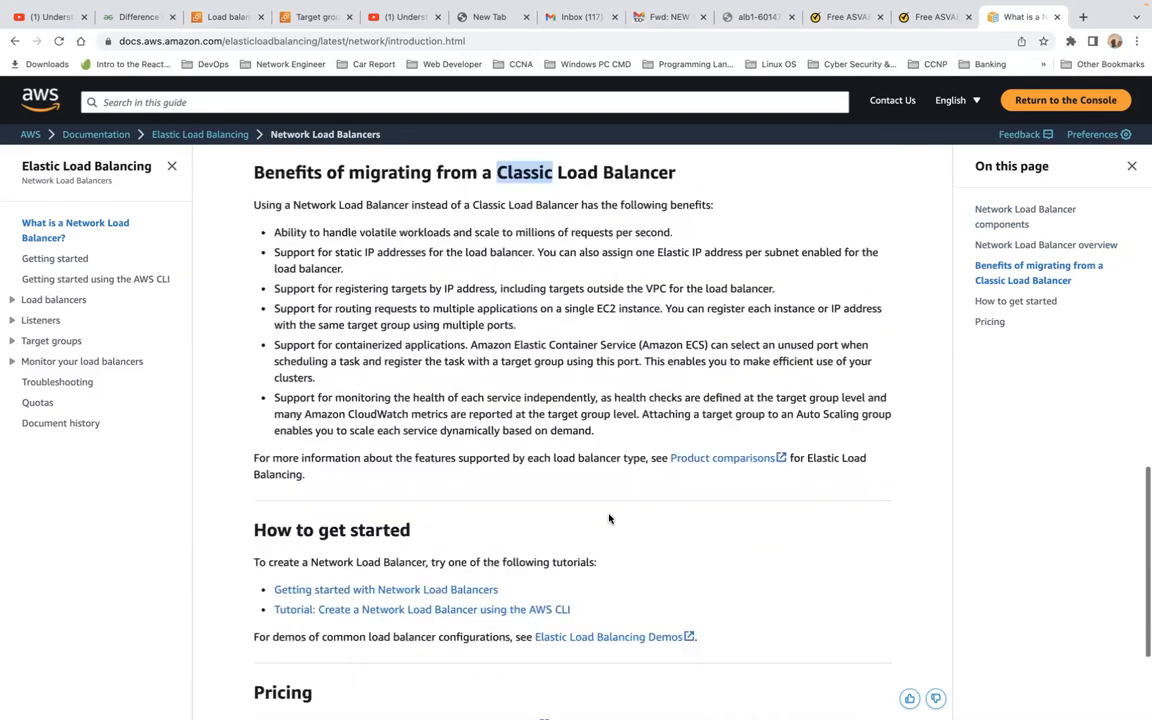
scroll(609, 518, "down", 3)
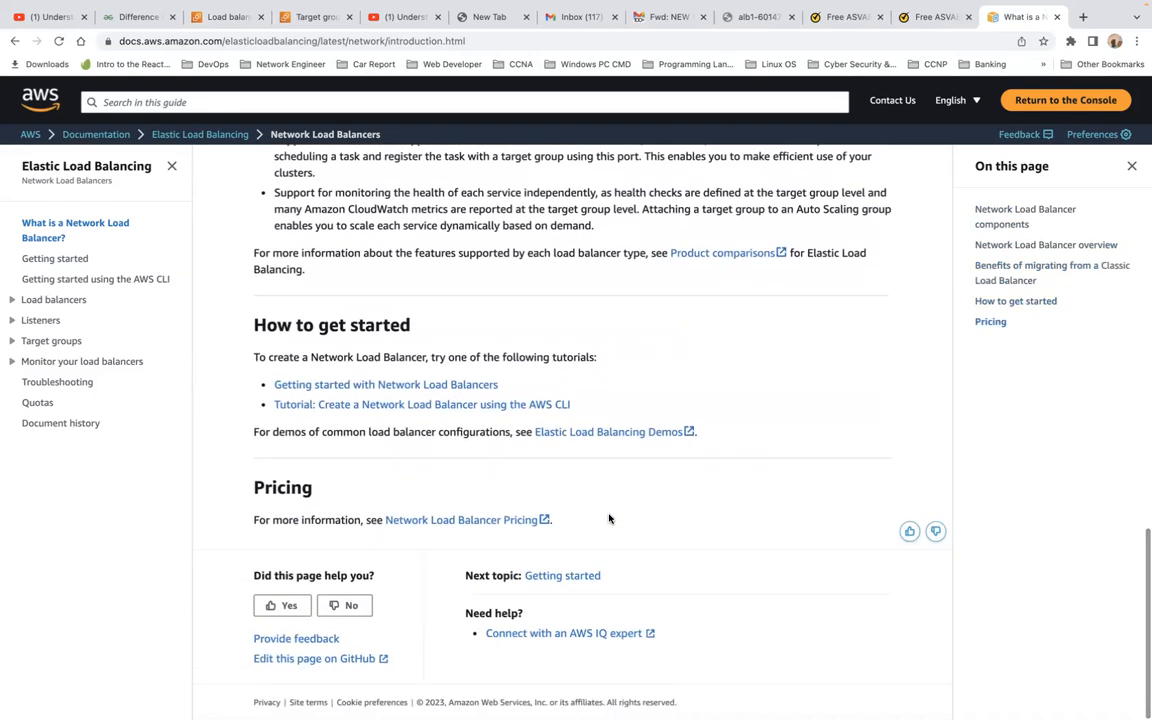
scroll(609, 518, "up", 6)
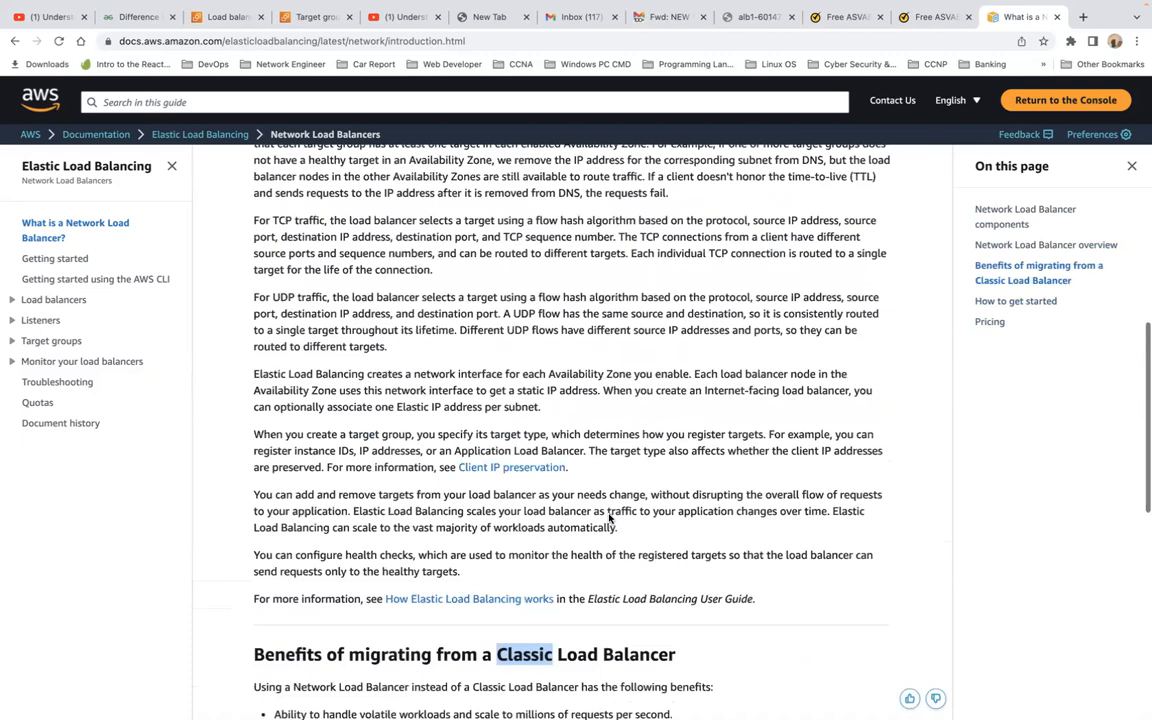
scroll(609, 518, "up", 5)
Return to the Network Load Balancer creation form in the AWS console and name the load balancer NLB-Test
left_click(226, 17)
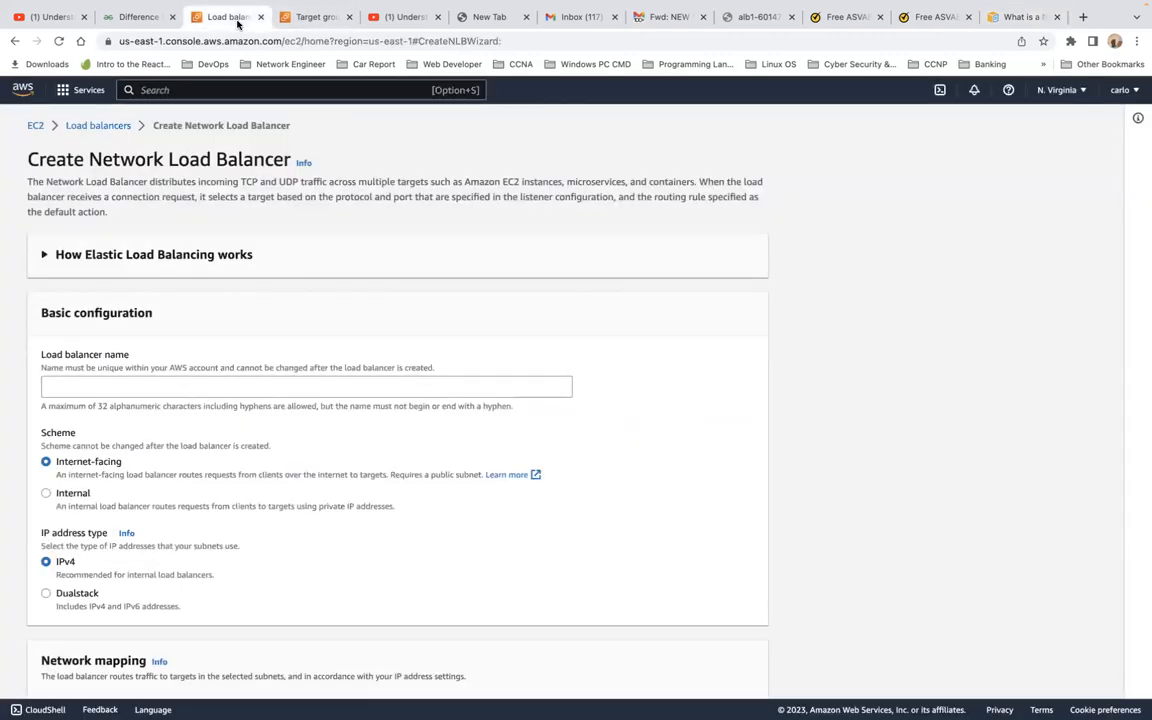
left_click(271, 384)
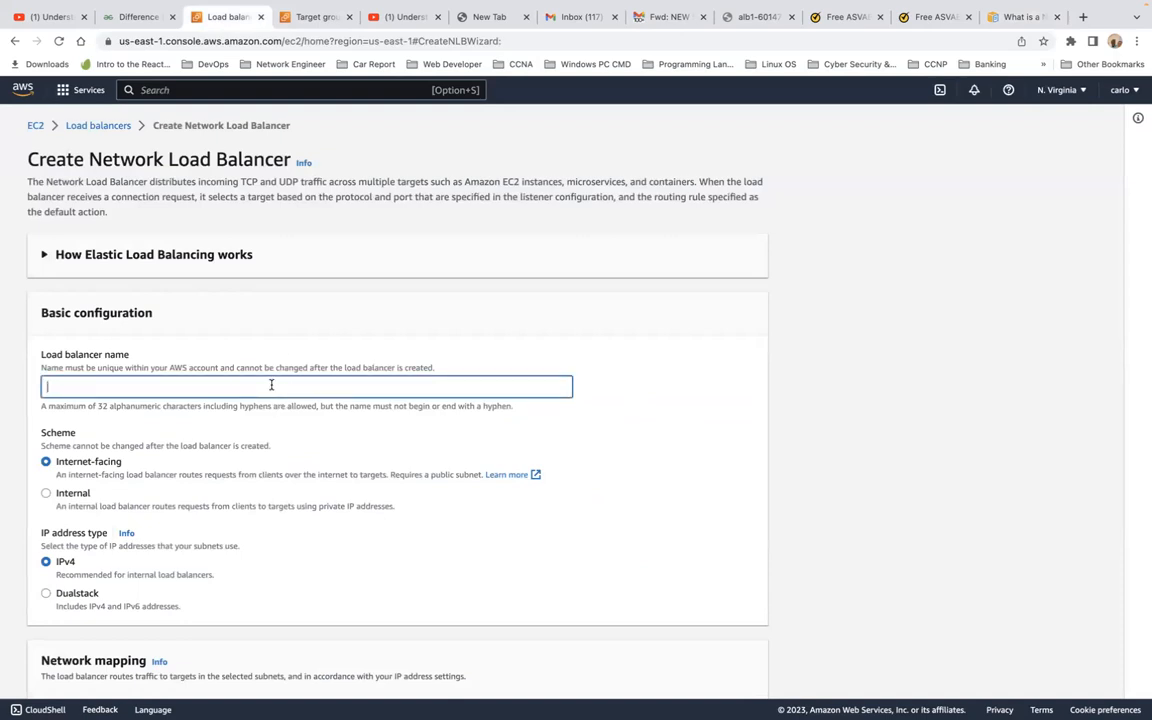
type("NLB-")
key("BackSpace")
type("Test")
double_click(224, 476)
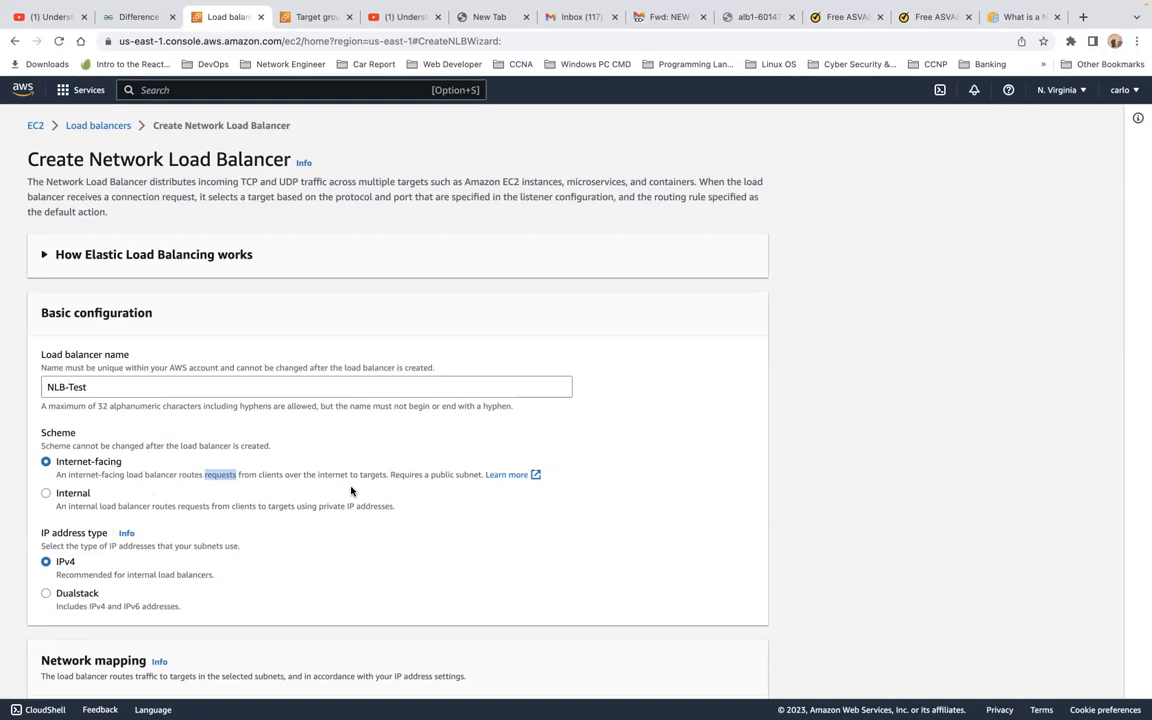
Map the load balancer to the Availability Zones us-east-1a, us-east-1b and us-east-1c
scroll(351, 490, "down", 5)
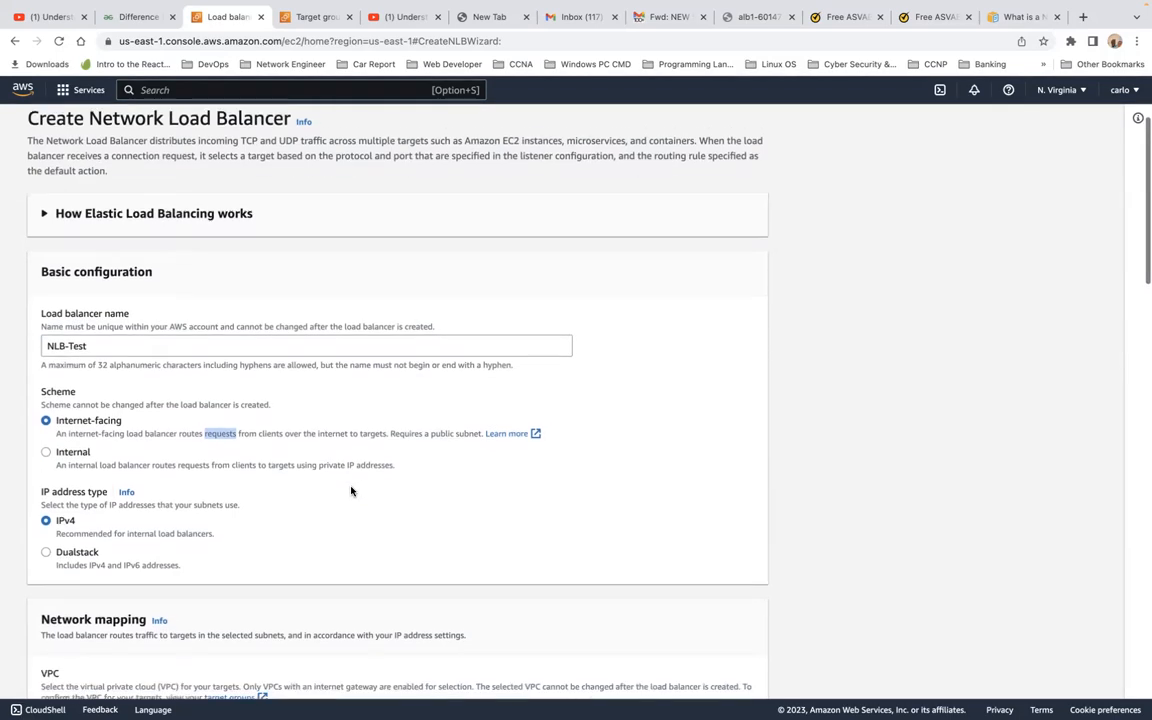
scroll(351, 490, "down", 3)
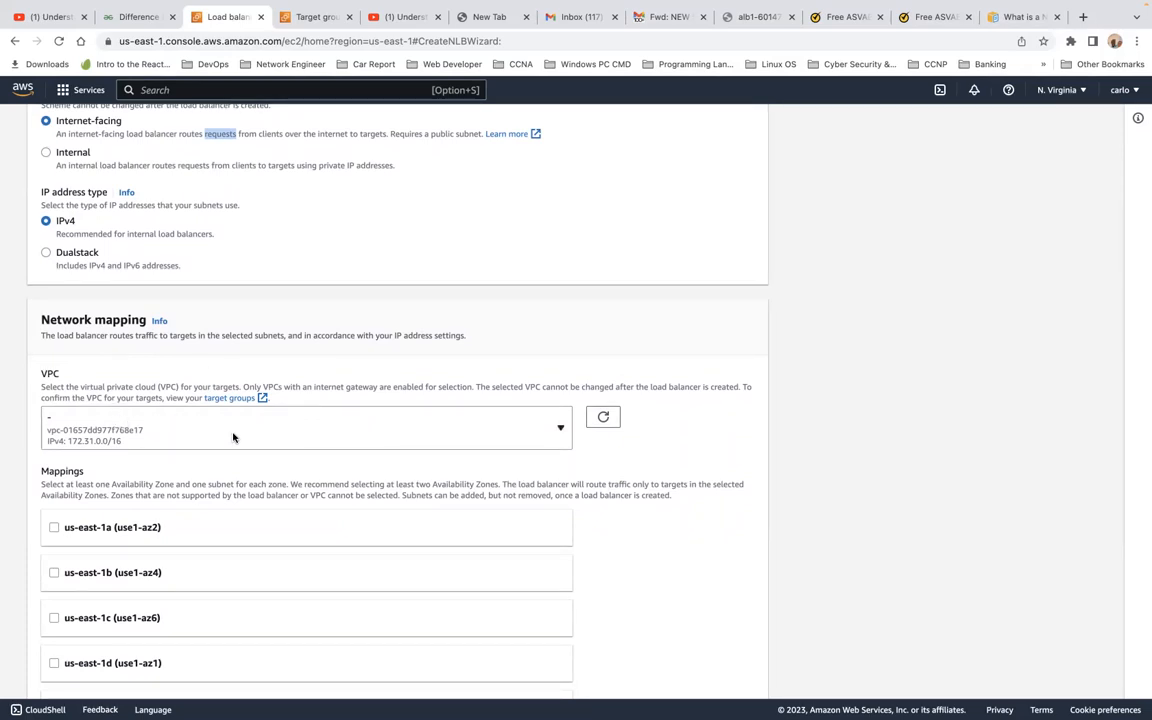
scroll(234, 437, "down", 2)
scroll(234, 437, "down", 3)
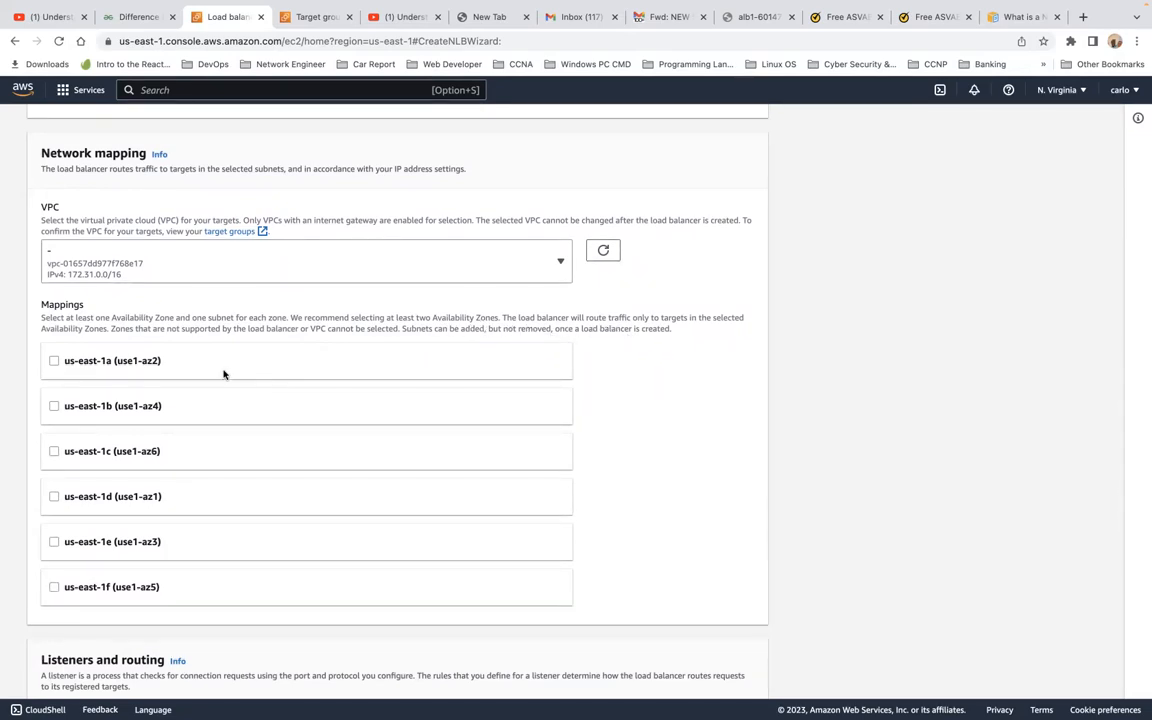
left_click(54, 361)
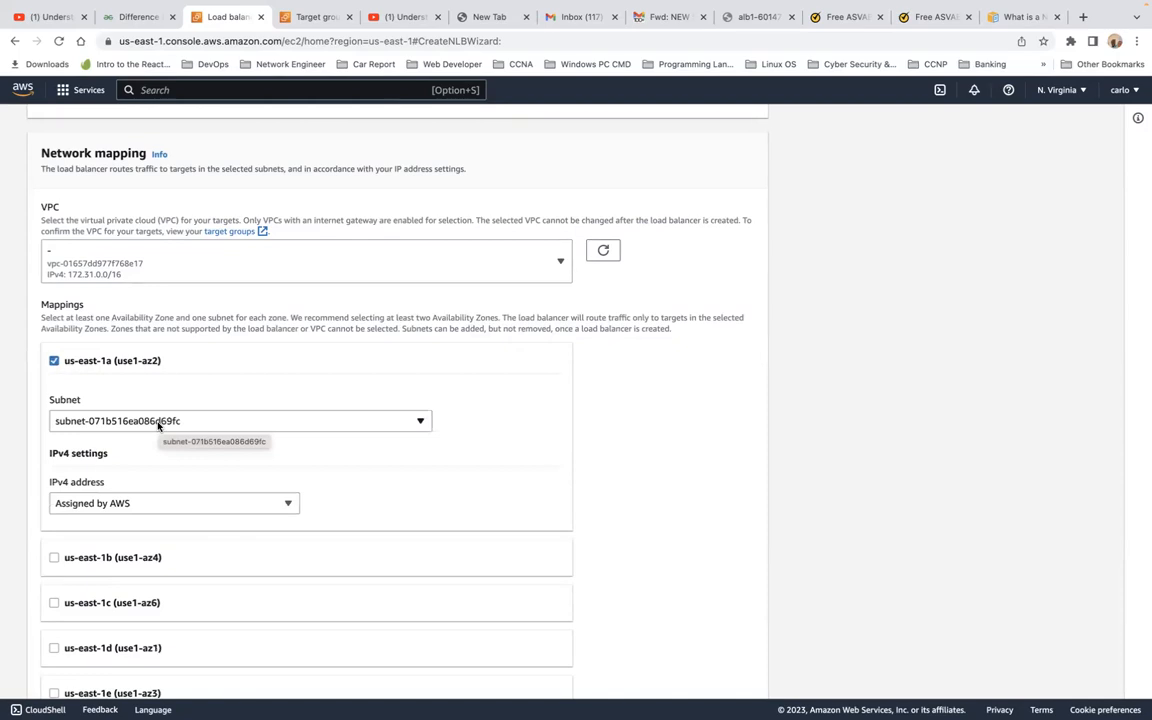
scroll(157, 425, "down", 3)
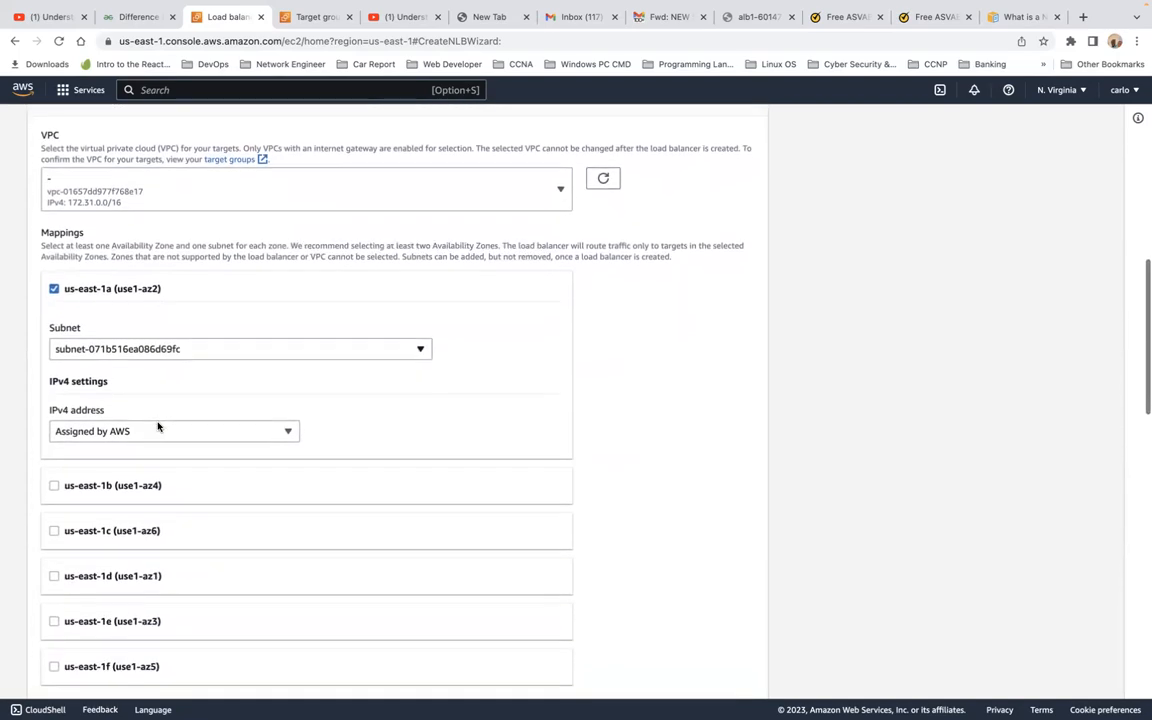
left_click(54, 459)
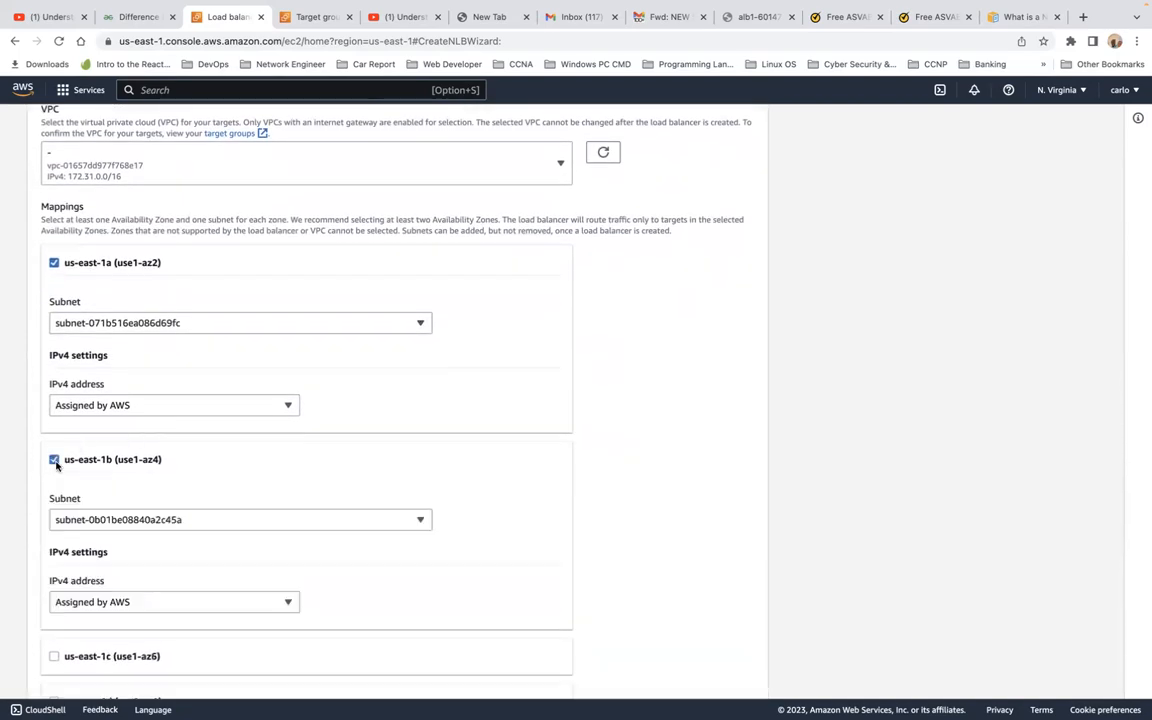
scroll(133, 467, "down", 3)
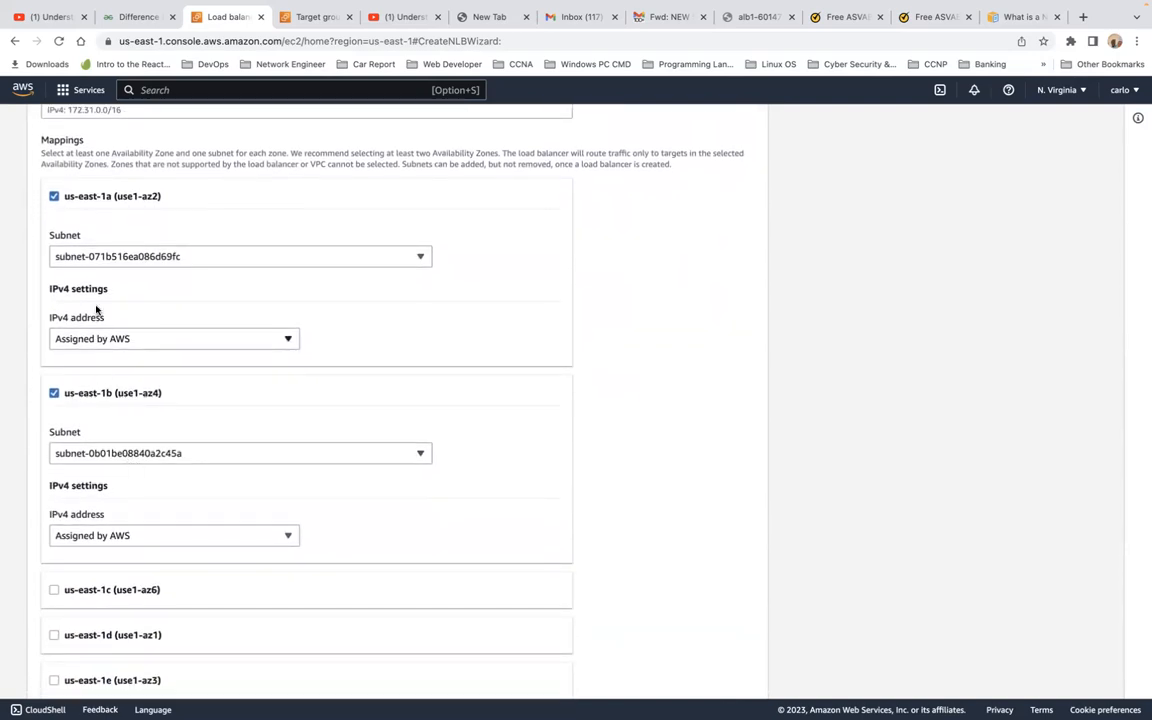
scroll(145, 258, "up", 1)
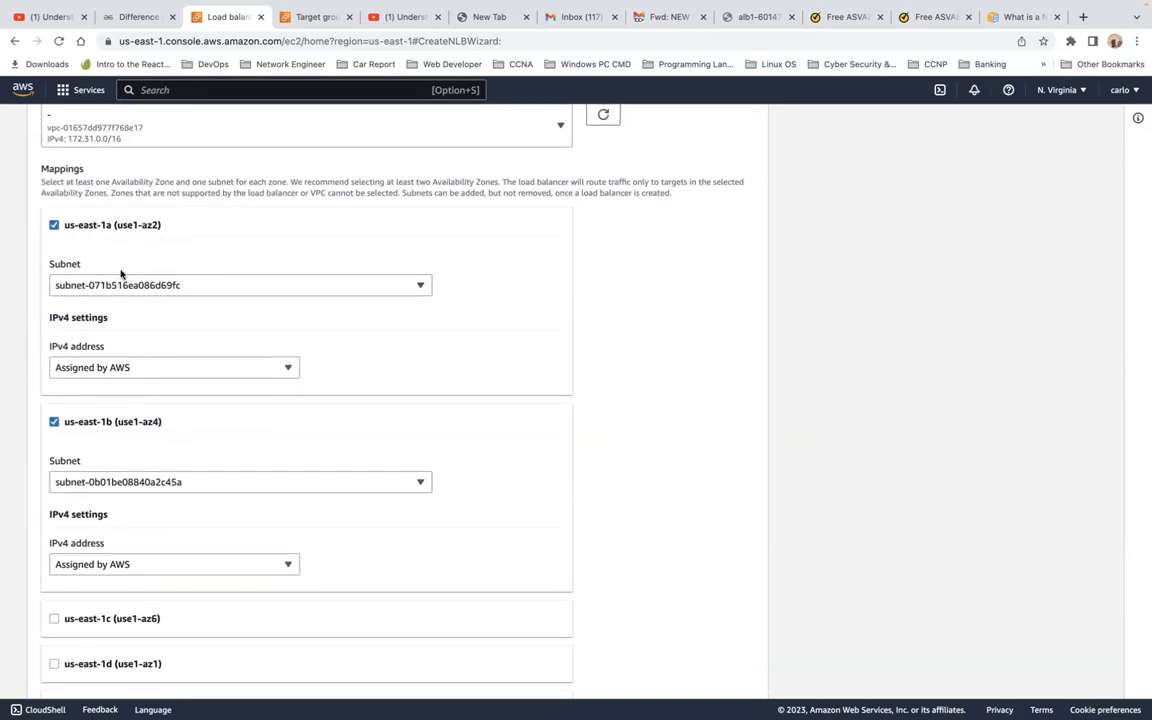
scroll(160, 438, "down", 1)
scroll(160, 438, "down", 3)
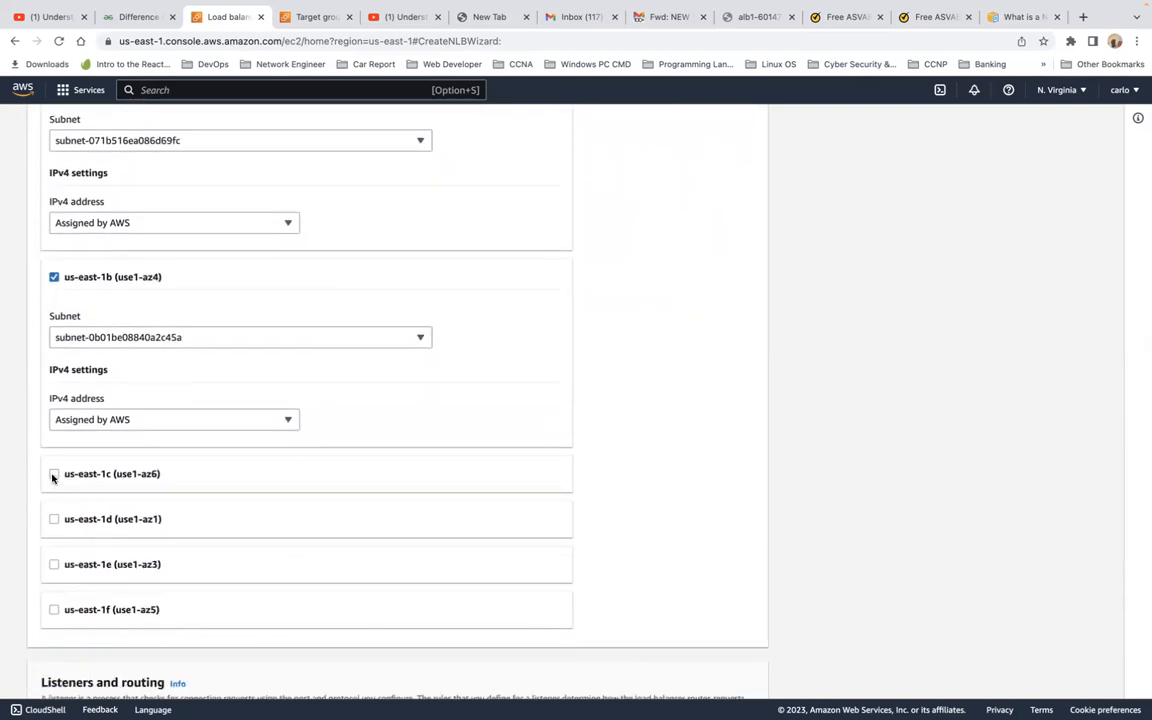
left_click(54, 474)
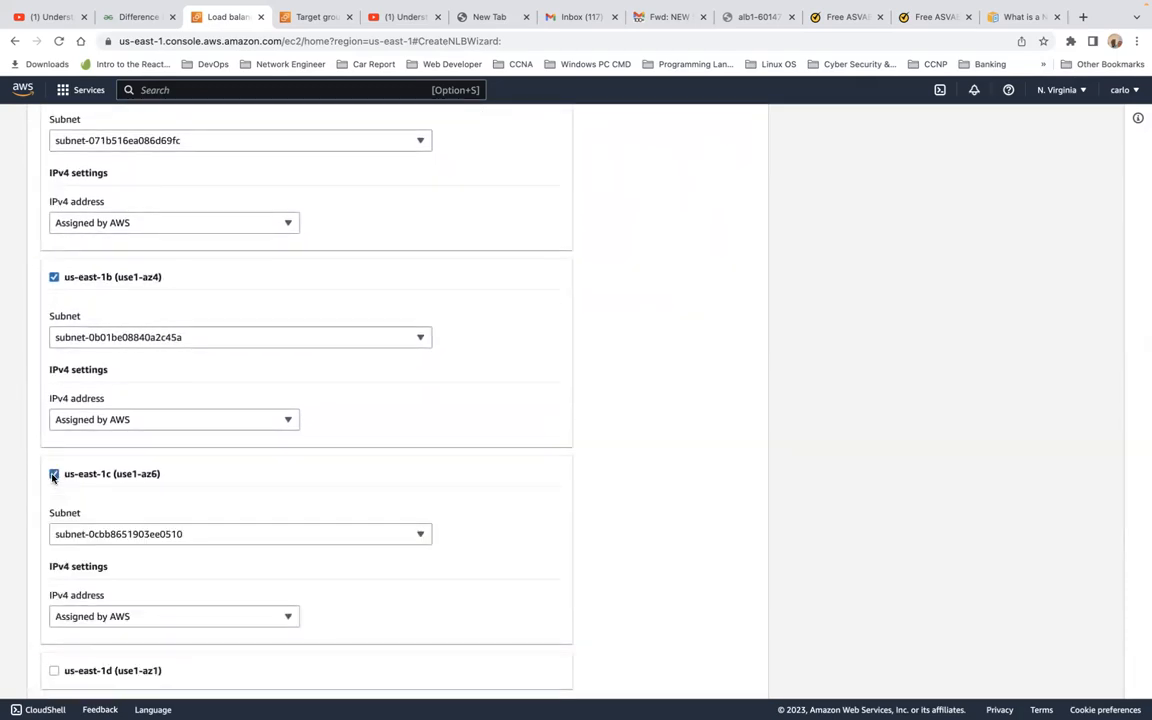
Review the subnet and IPv4 settings of the selected Availability Zones and the listener and routing section
scroll(144, 473, "down", 5)
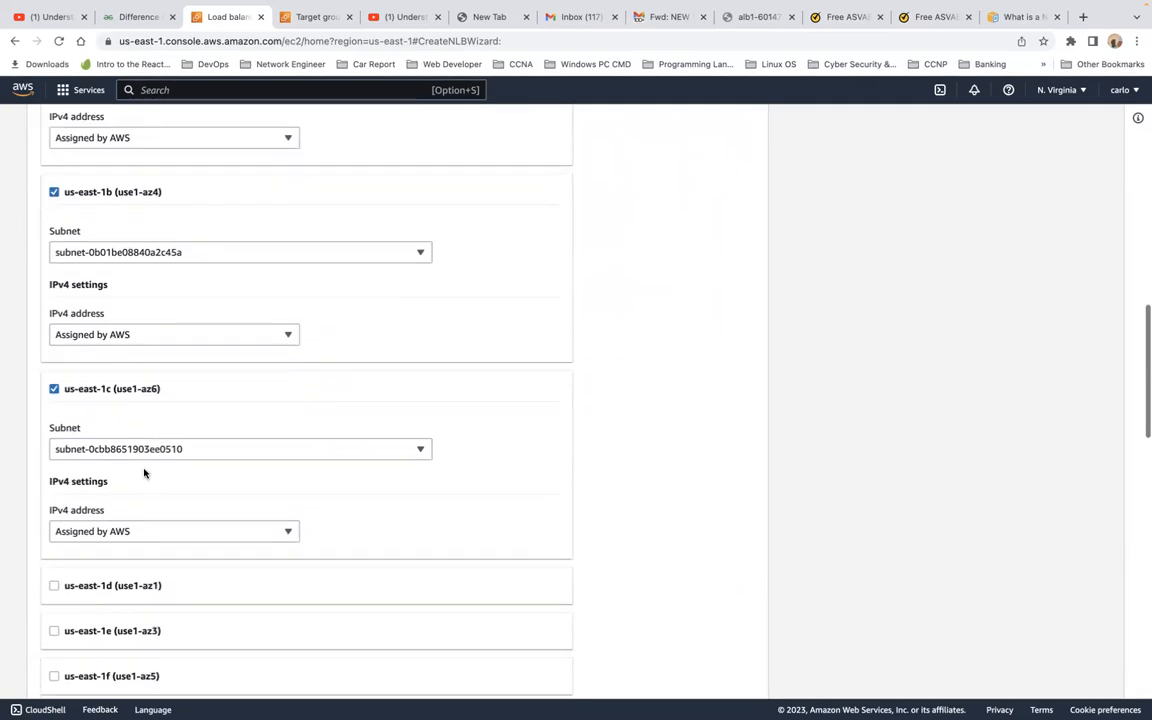
scroll(144, 473, "up", 2)
scroll(144, 473, "up", 3)
scroll(144, 473, "down", 10)
scroll(144, 473, "down", 2)
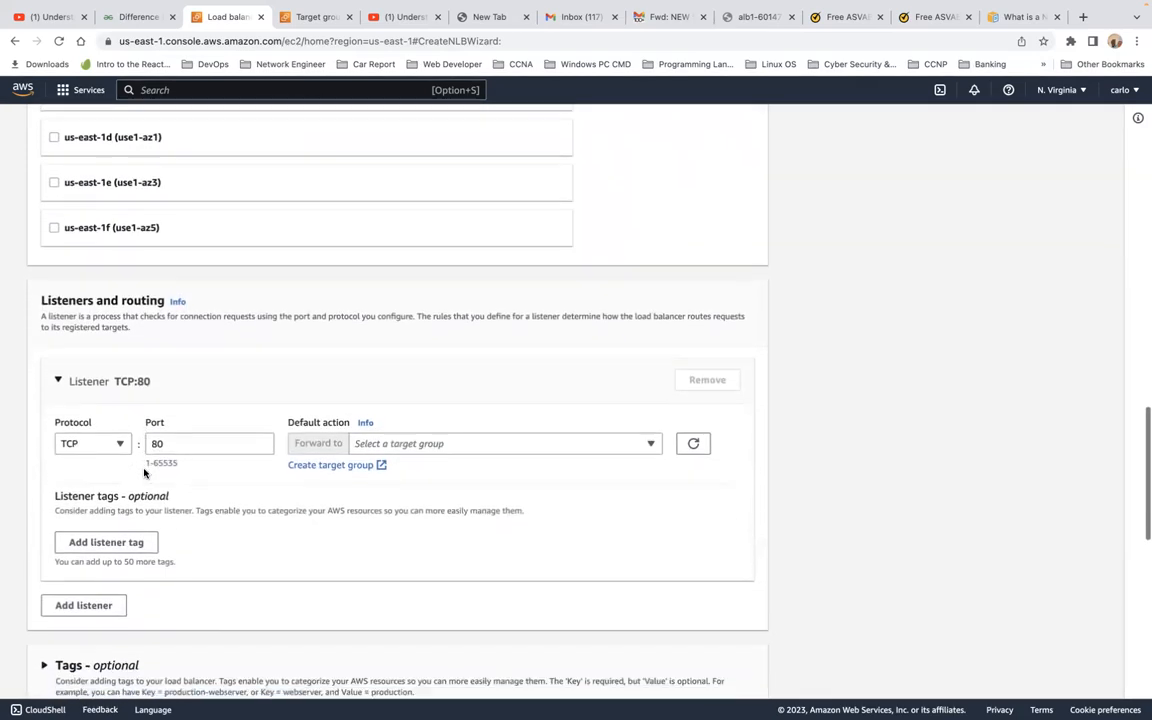
scroll(144, 473, "up", 11)
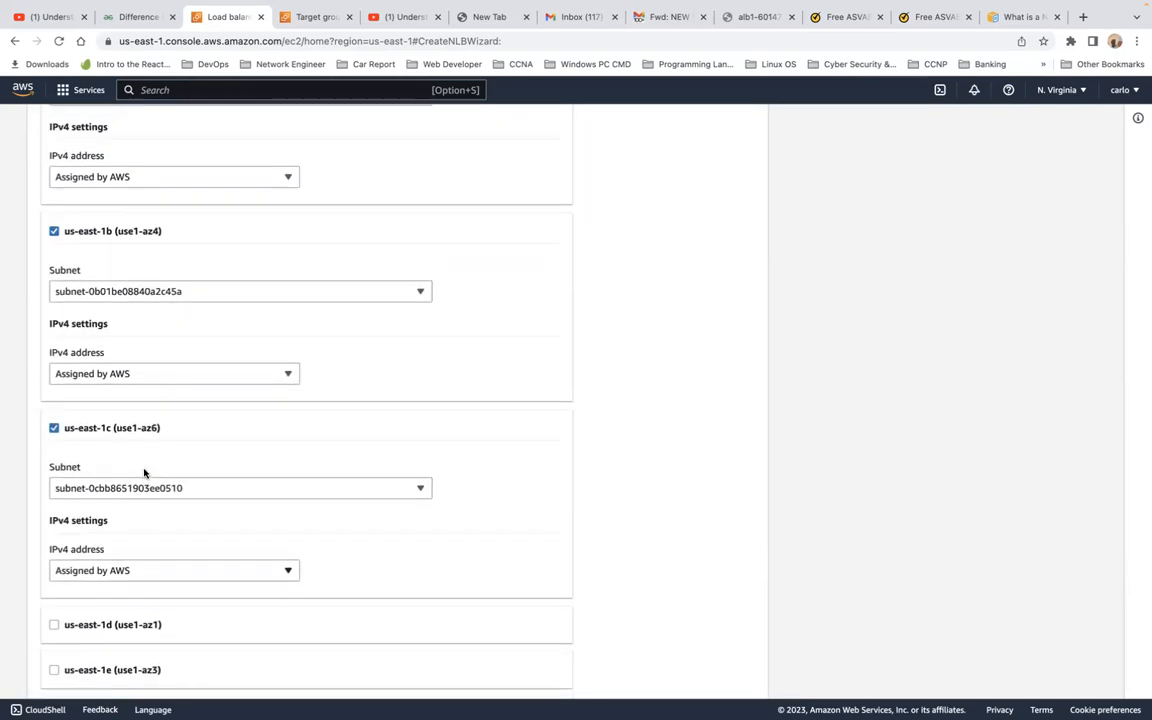
scroll(144, 473, "up", 1)
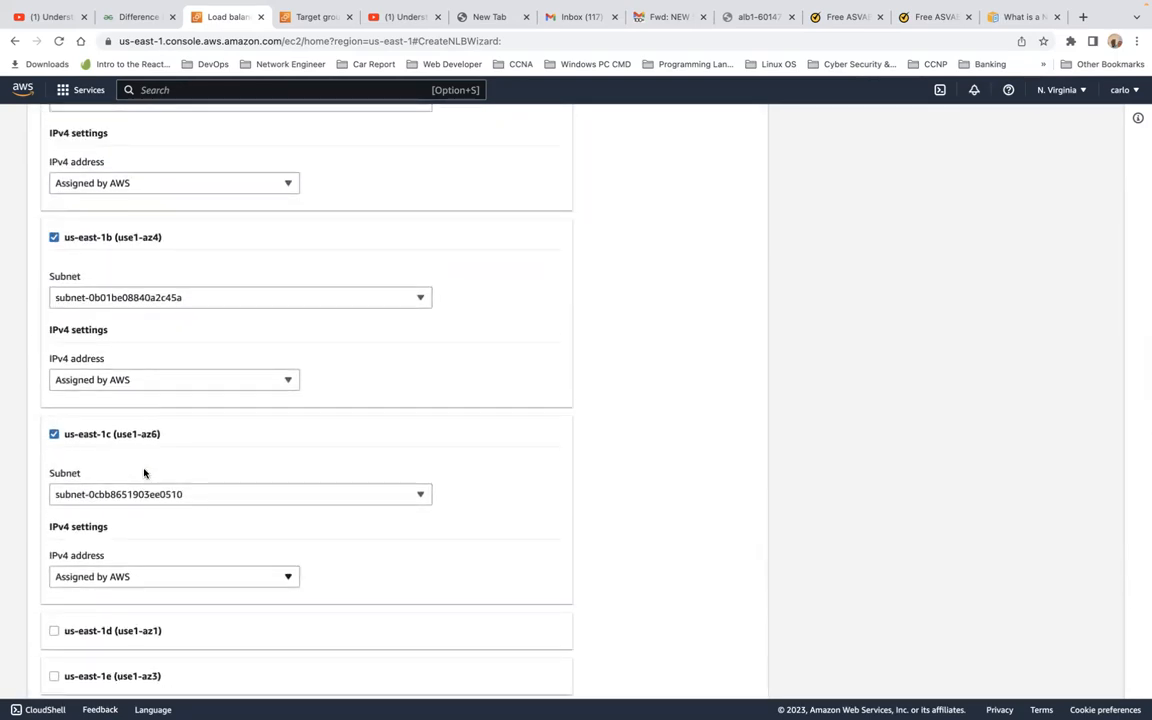
scroll(144, 473, "up", 2)
scroll(144, 473, "down", 4)
left_click(144, 473)
left_click(144, 473)
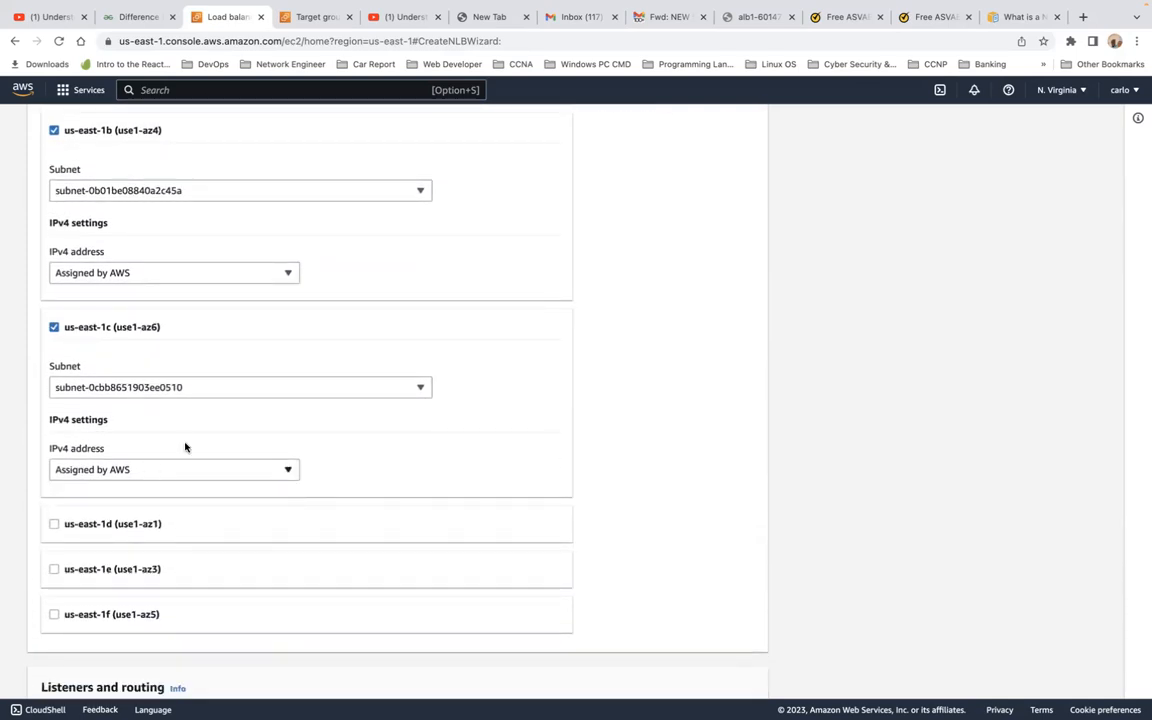
Start an instance target group for the load balancer's listener, named TG-NLB, with protocol TCP and port 80
scroll(185, 445, "down", 5)
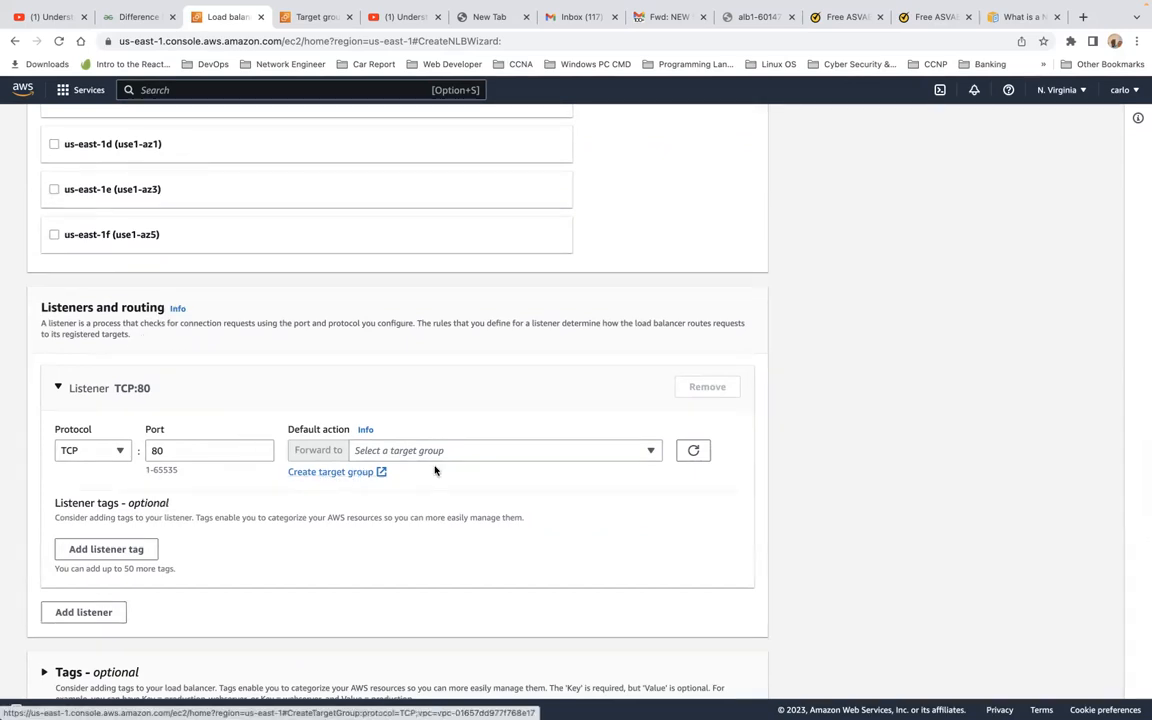
left_click(326, 472)
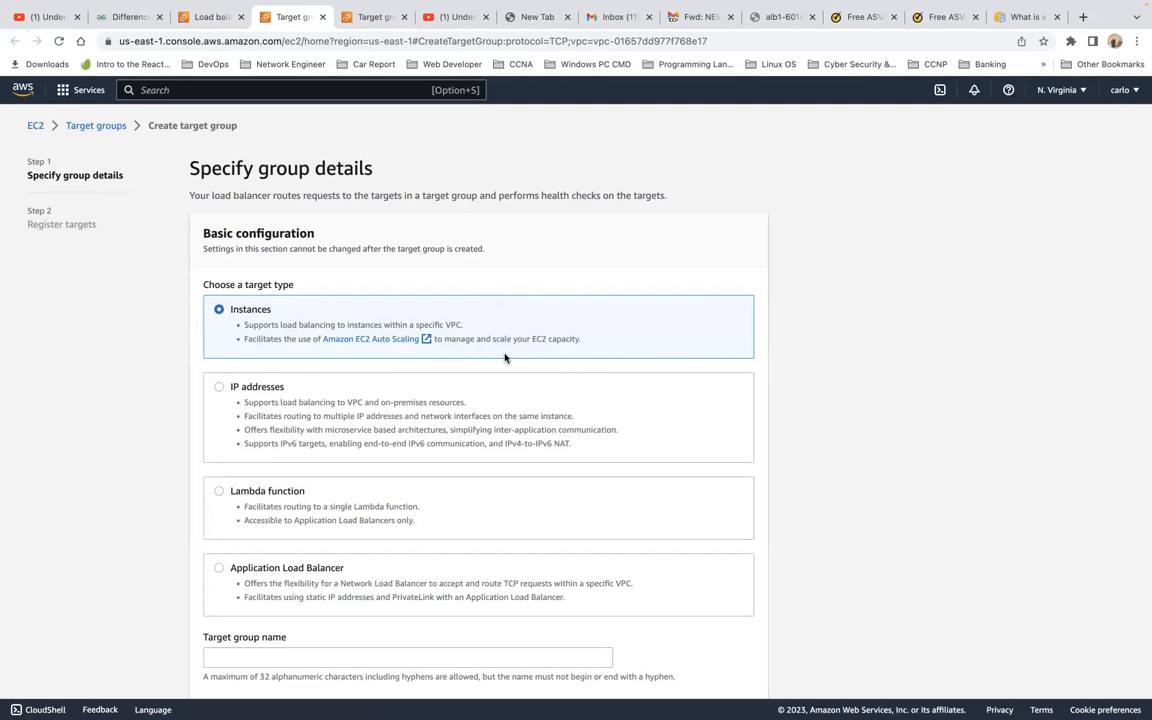
scroll(535, 385, "down", 1)
scroll(535, 385, "down", 5)
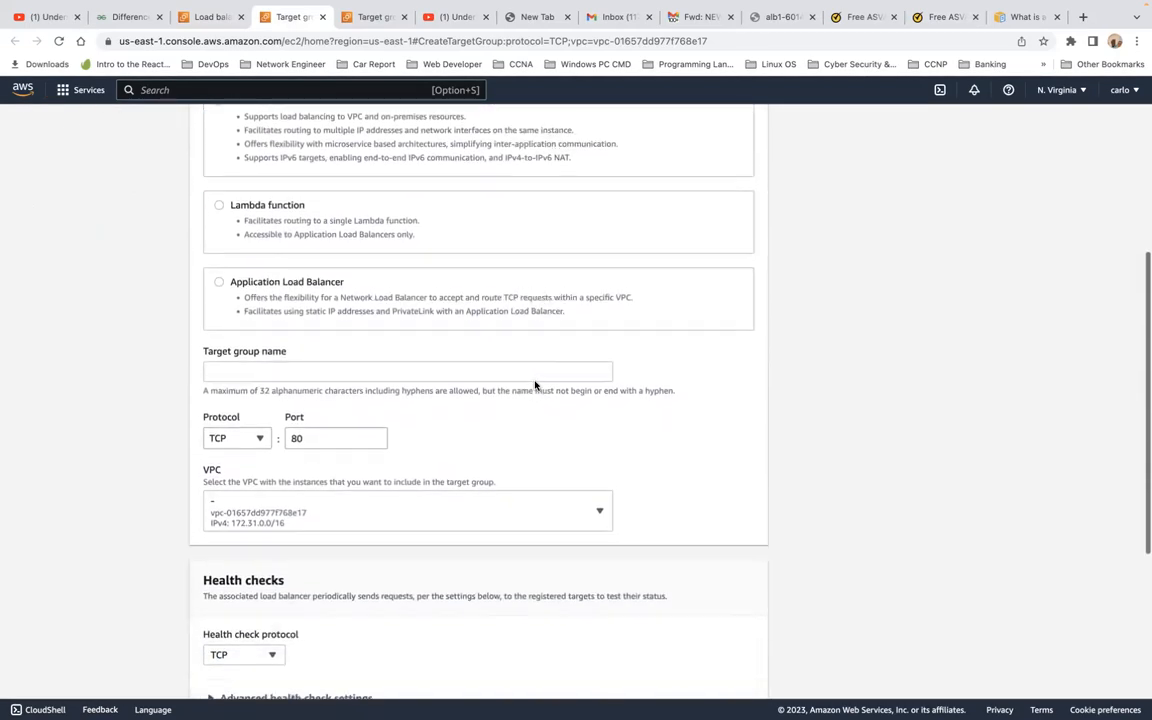
scroll(535, 385, "down", 1)
left_click(440, 325)
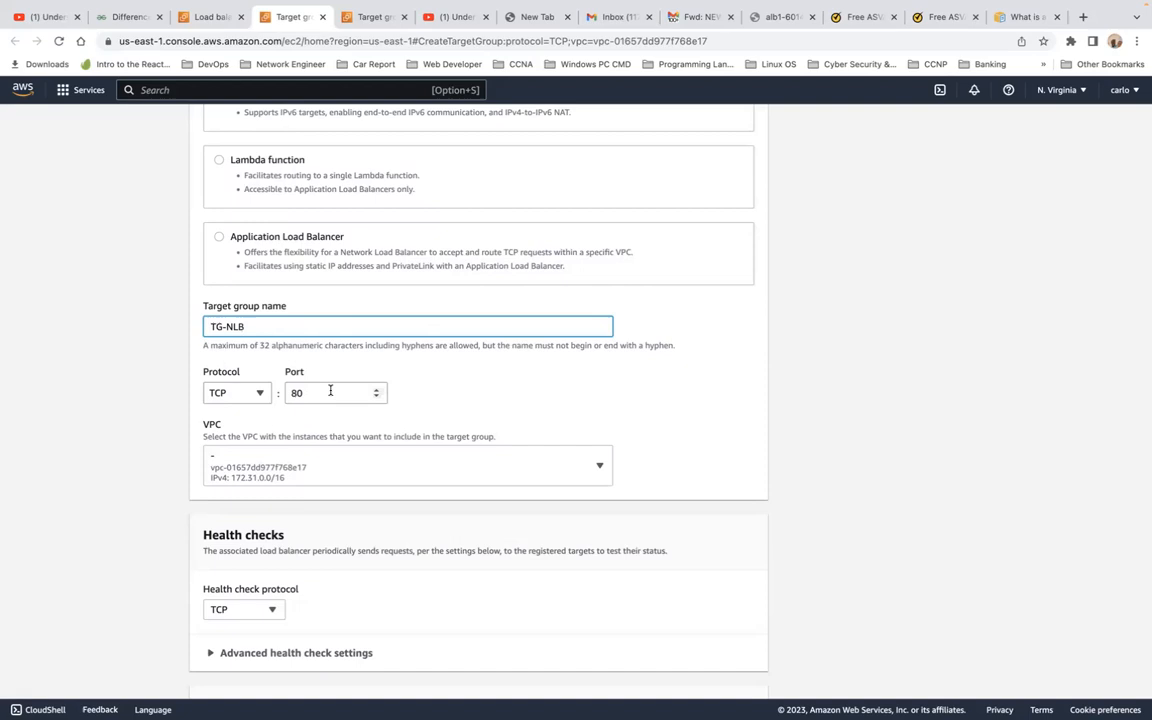
left_click(260, 394)
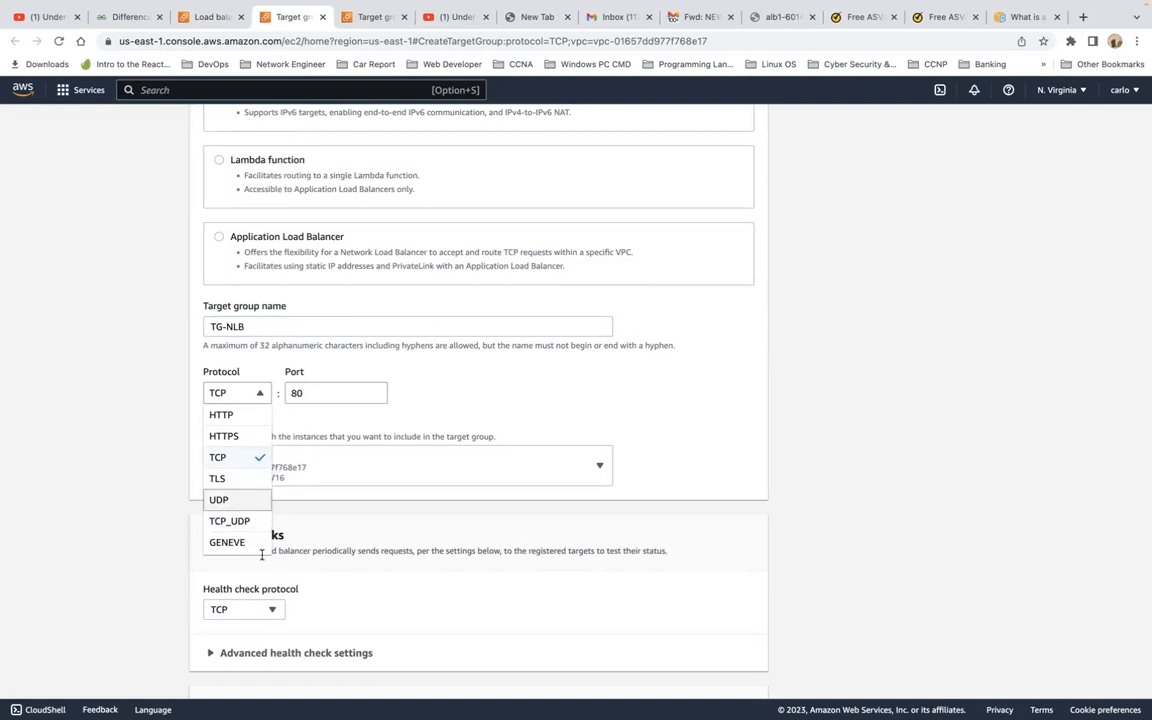
left_click(447, 359)
left_click(359, 394)
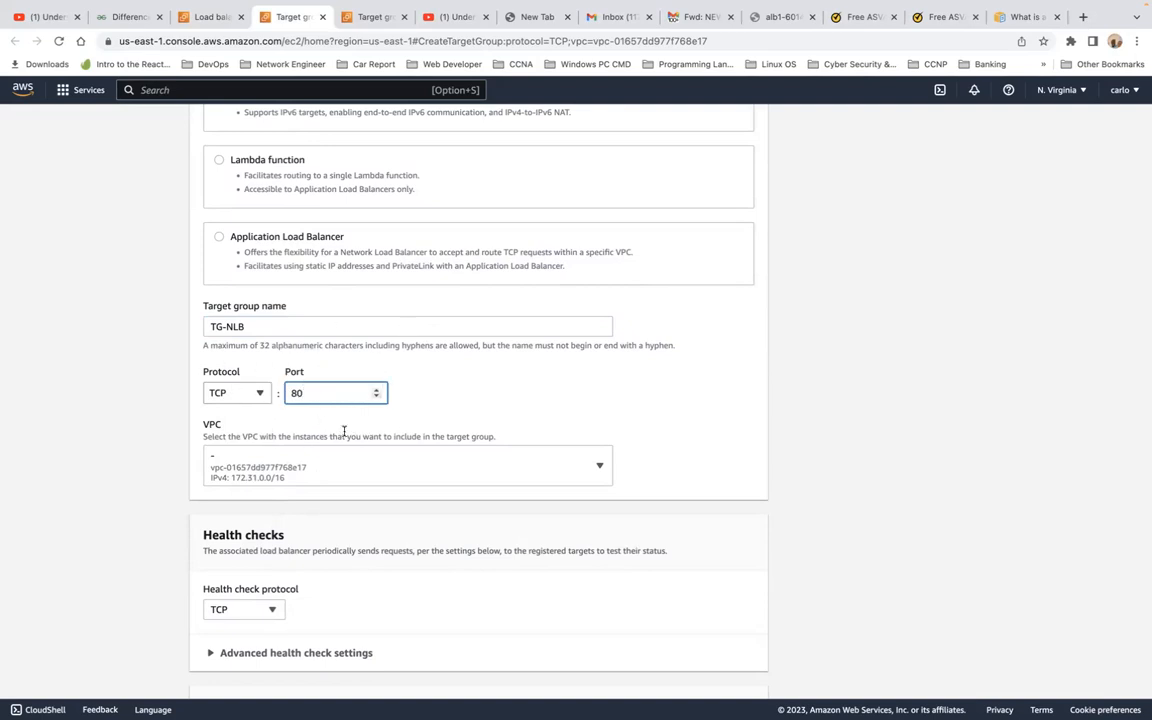
Expand the target group's advanced health check settings and set the healthy threshold to 2
scroll(301, 484, "down", 3)
scroll(301, 484, "down", 3)
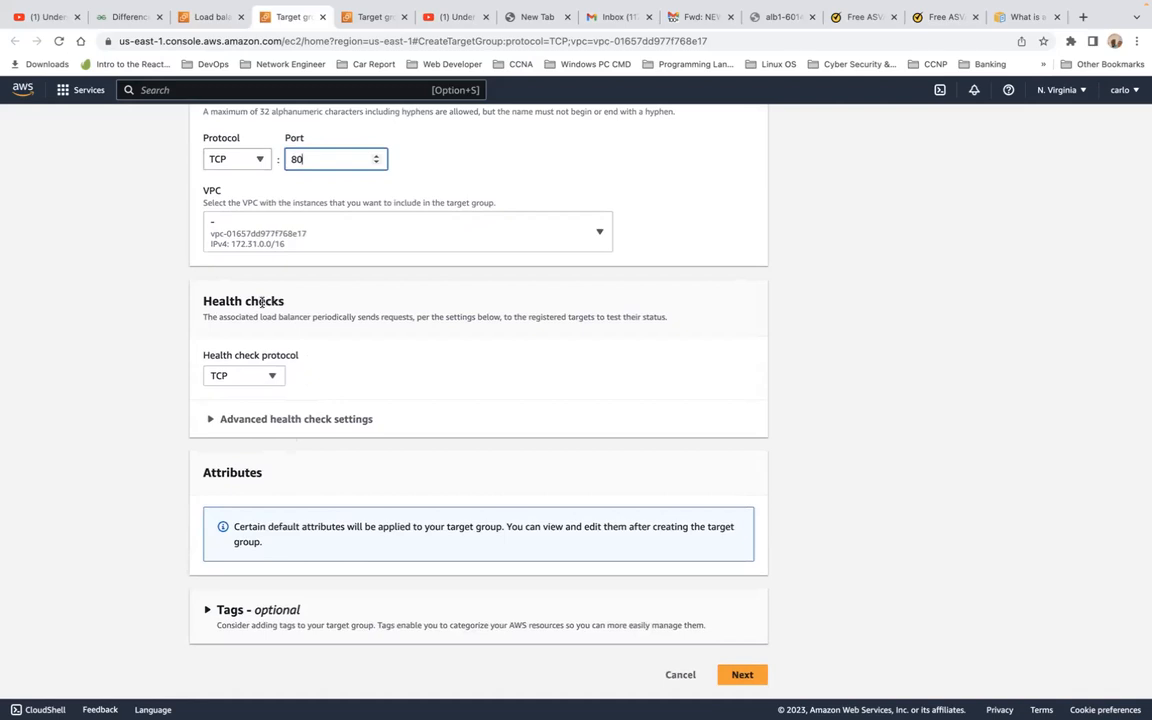
scroll(366, 367, "down", 1)
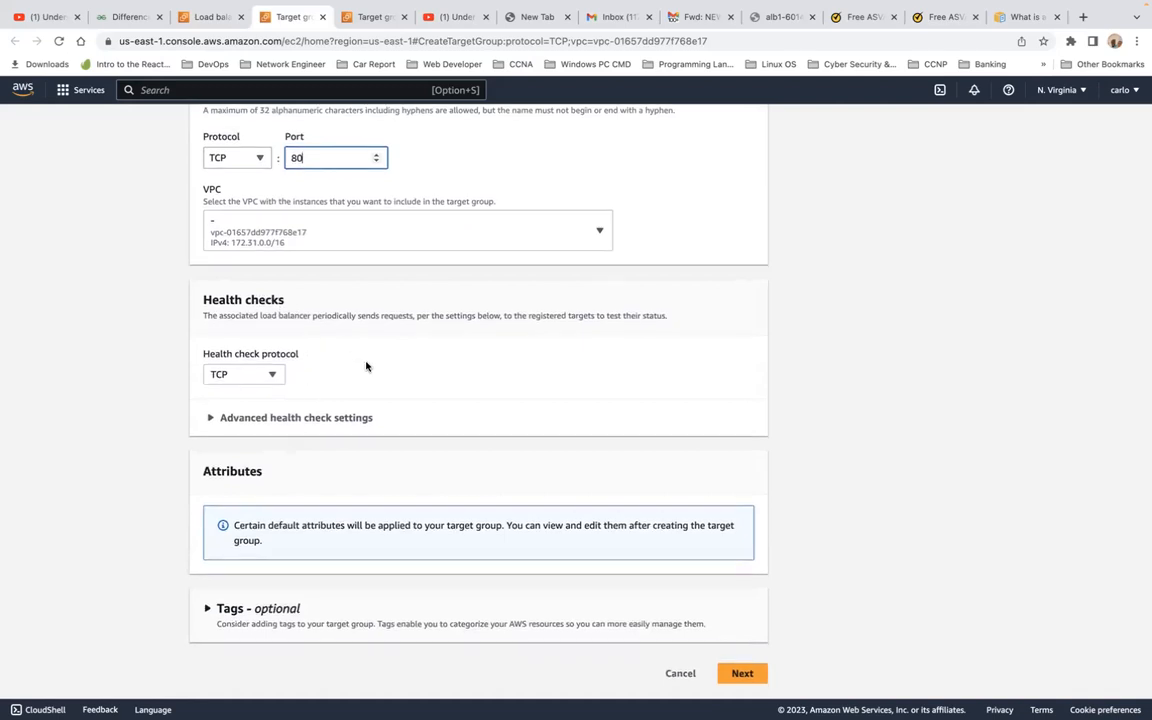
left_click(309, 418)
scroll(363, 475, "down", 1)
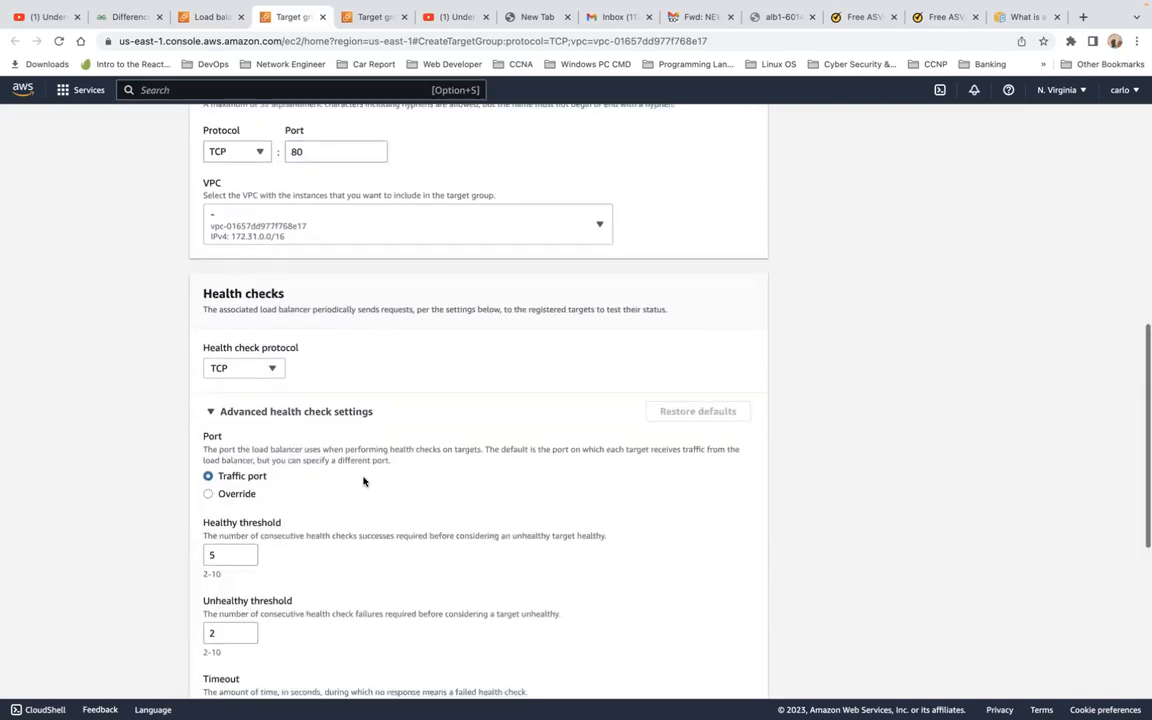
scroll(363, 481, "down", 3)
left_click(236, 403)
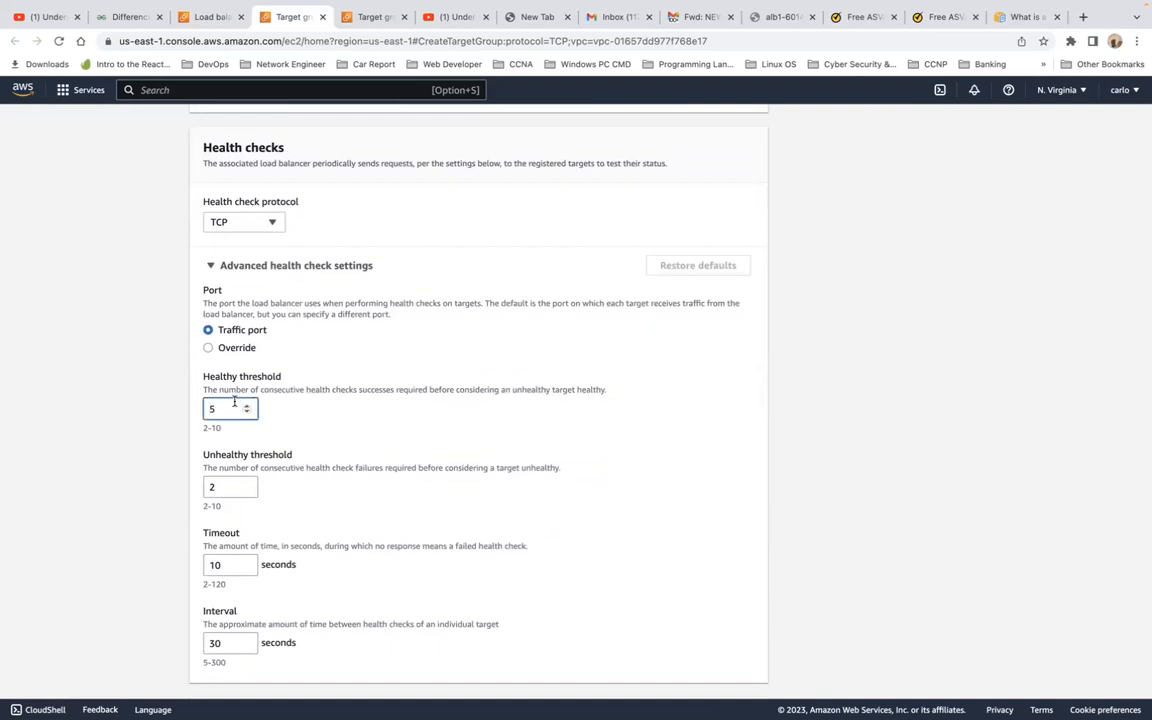
key("BackSpace")
type("2")
Set the health check timeout to 2 seconds
scroll(195, 376, "down", 3)
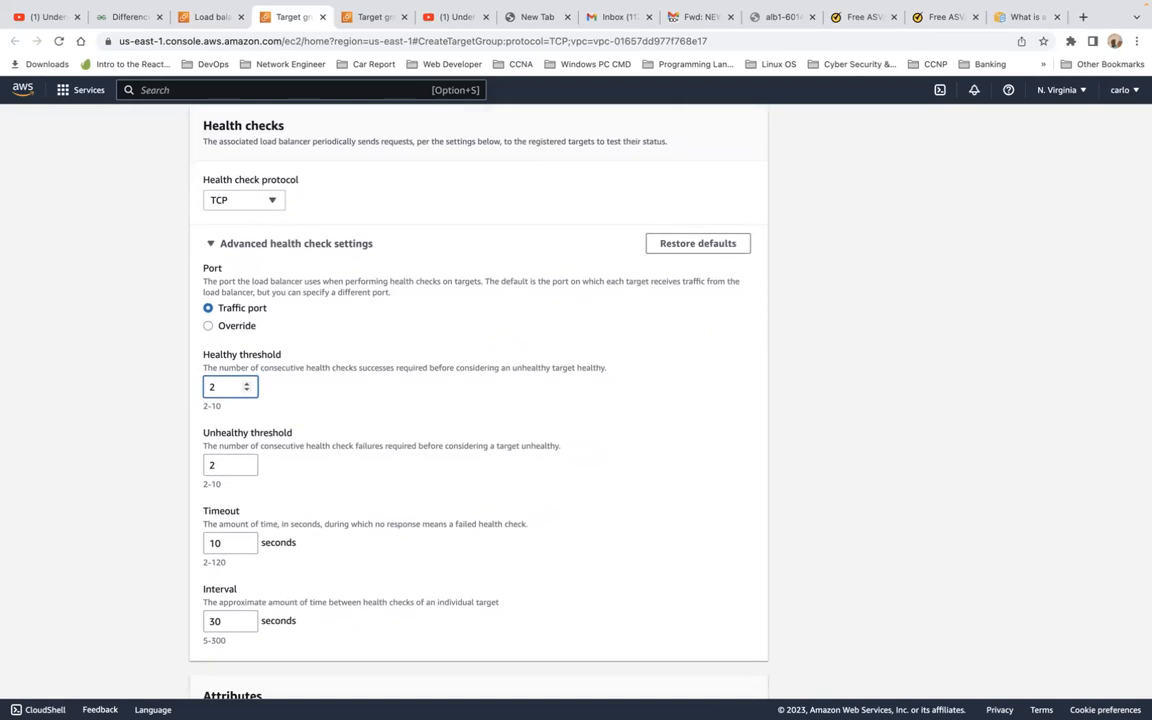
left_click(218, 426)
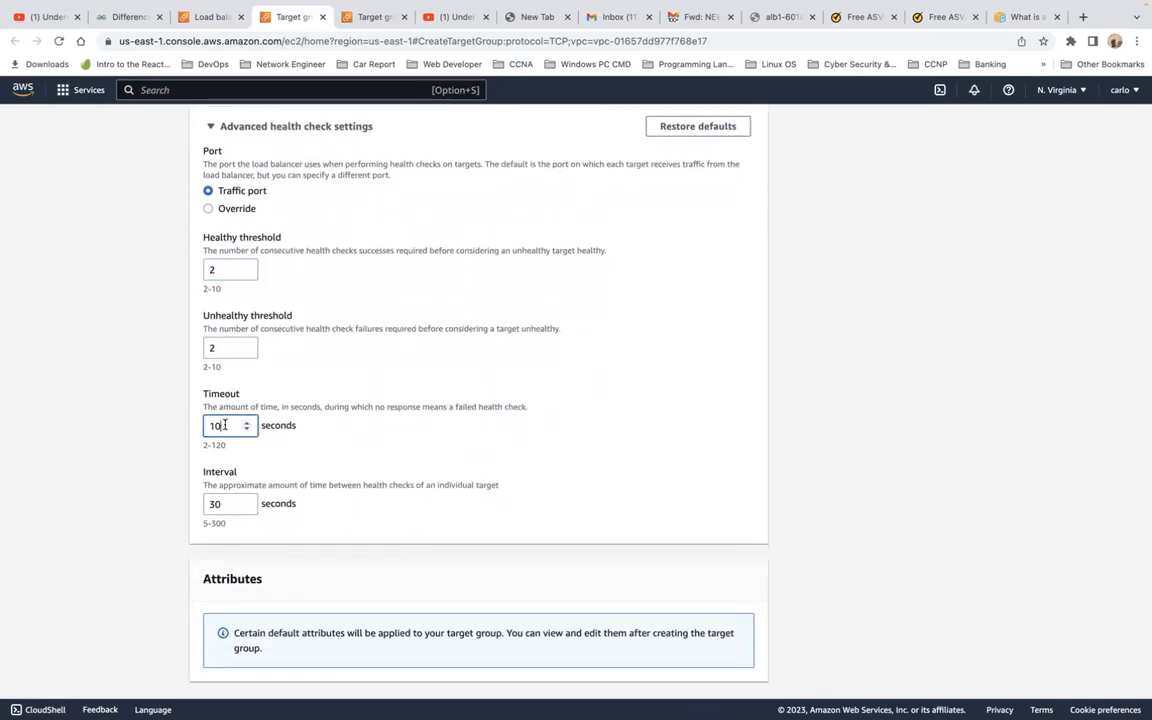
key("BackSpace")
key("BackSpace")
type("2")
Try to set the health check interval to 2 seconds and proceed to target registration
scroll(191, 383, "down", 2)
left_click(220, 436)
key("BackSpace")
key("BackSpace")
type("2")
scroll(190, 392, "down", 1)
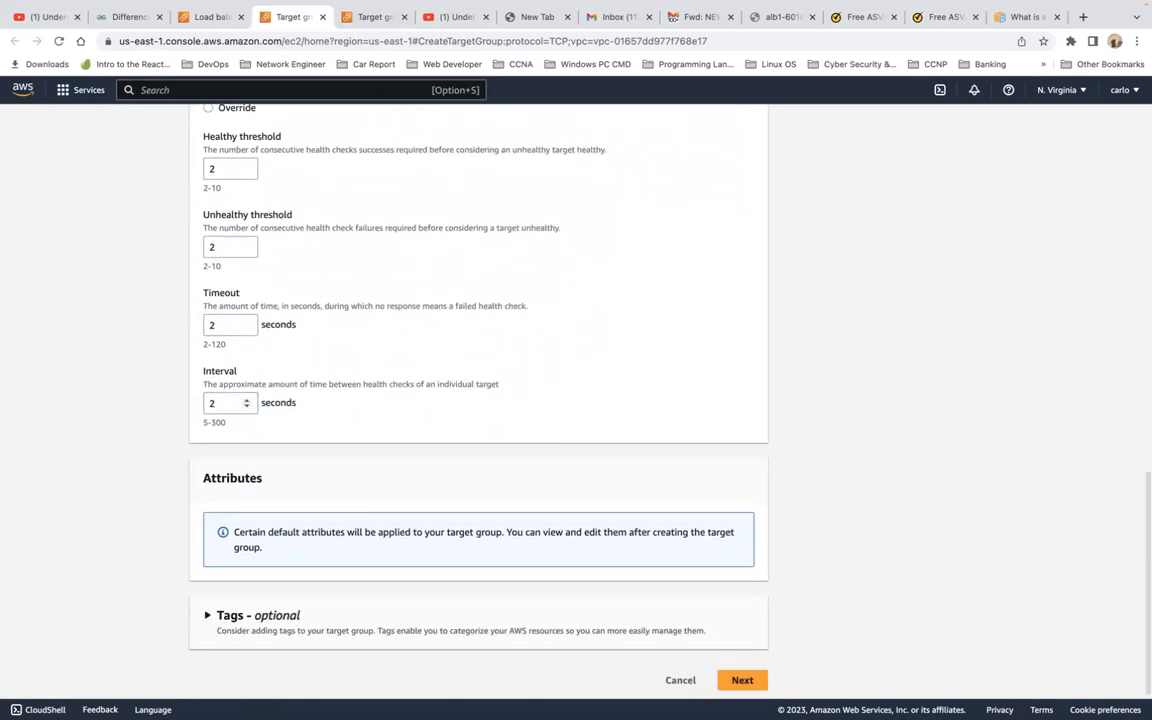
scroll(478, 400, "down", 1)
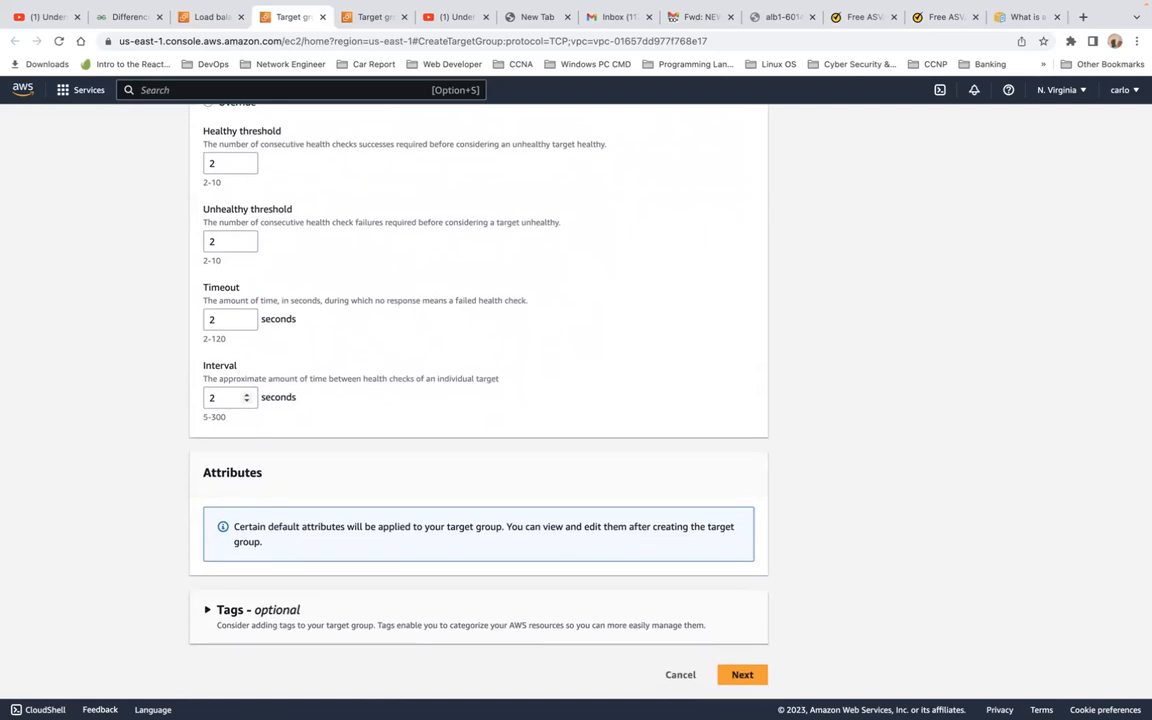
scroll(347, 437, "up", 10)
scroll(345, 435, "up", 5)
scroll(345, 432, "down", 4)
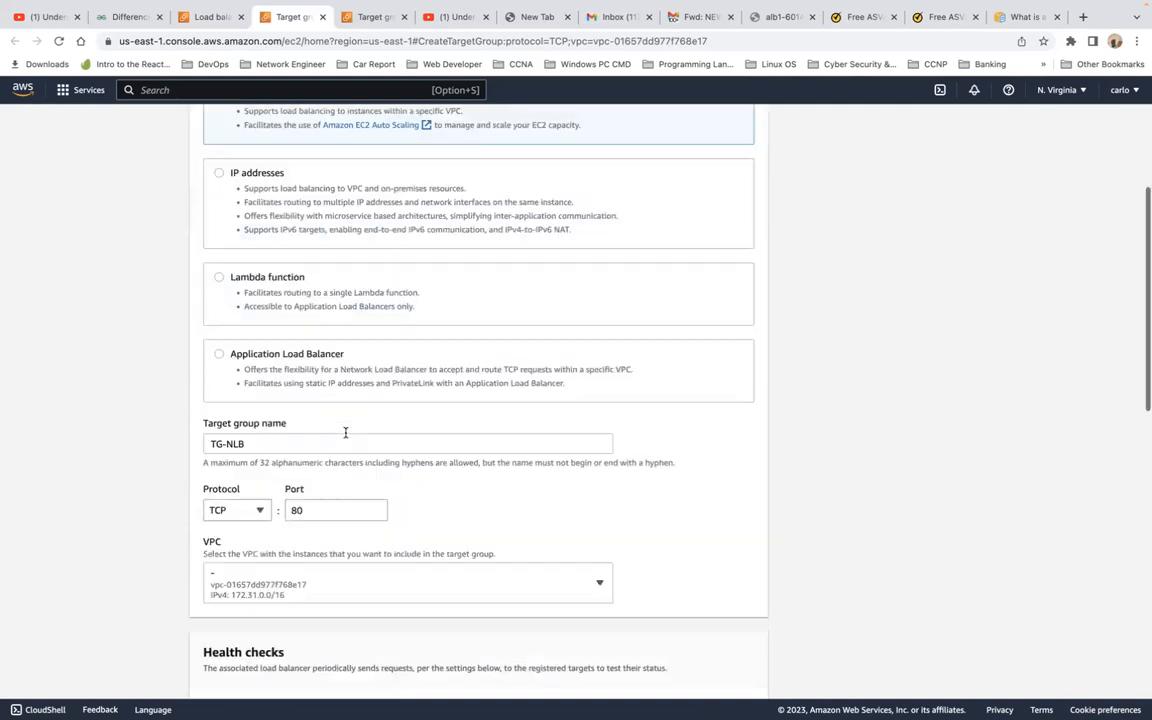
scroll(345, 432, "down", 10)
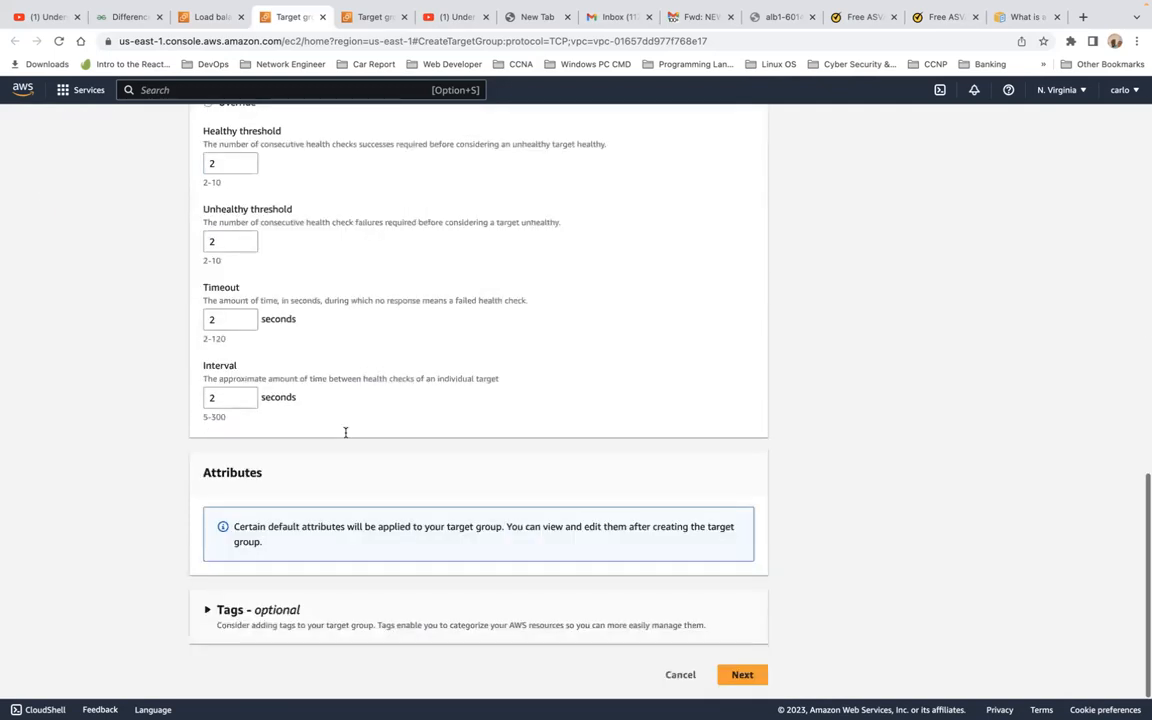
left_click(748, 674)
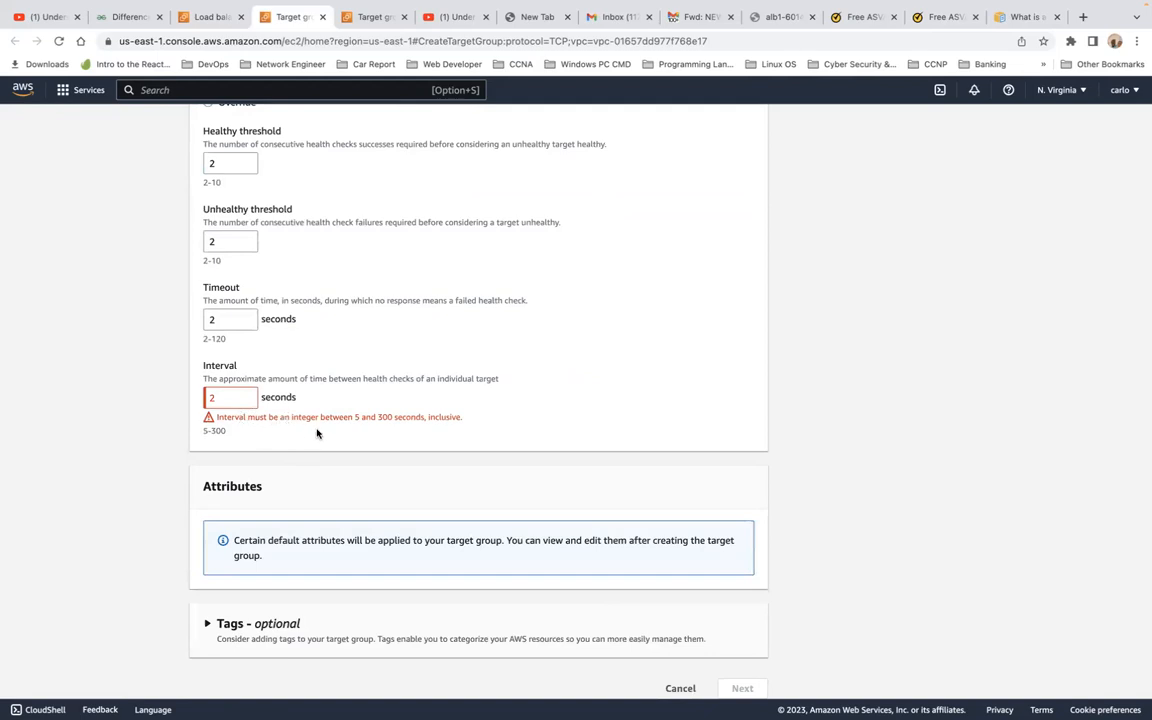
Set the health check interval to 5 seconds and review the advanced health check settings
left_click(254, 400)
key("BackSpace")
type("5")
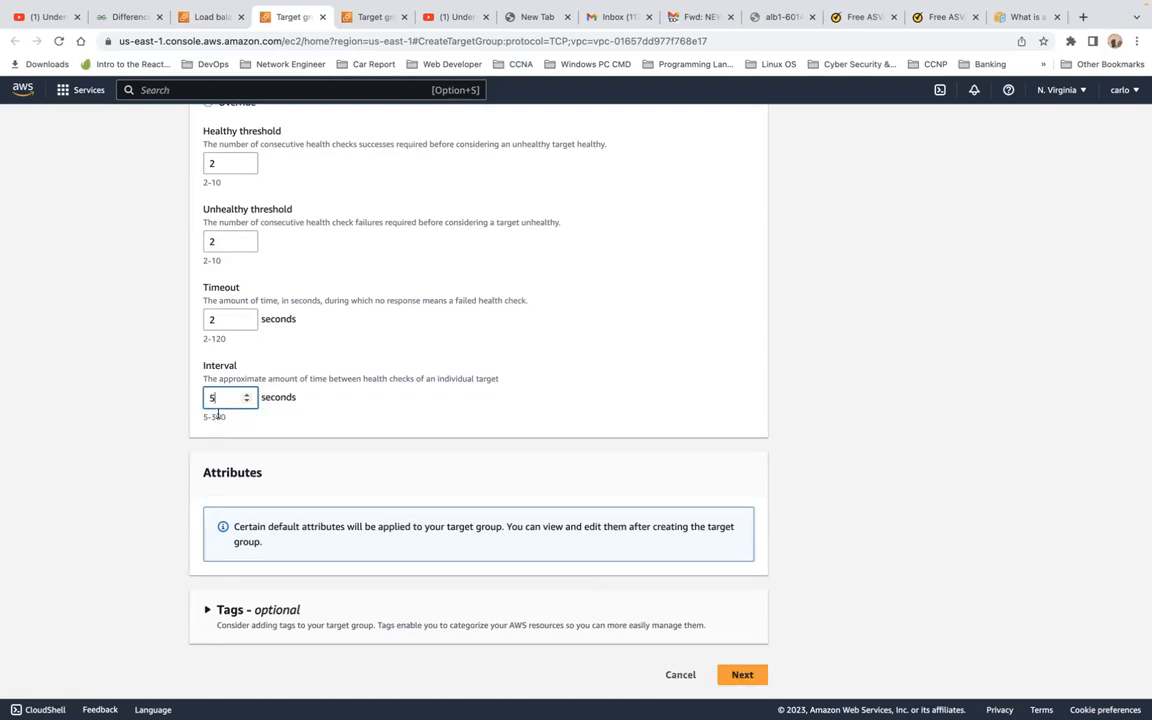
scroll(262, 302, "up", 5)
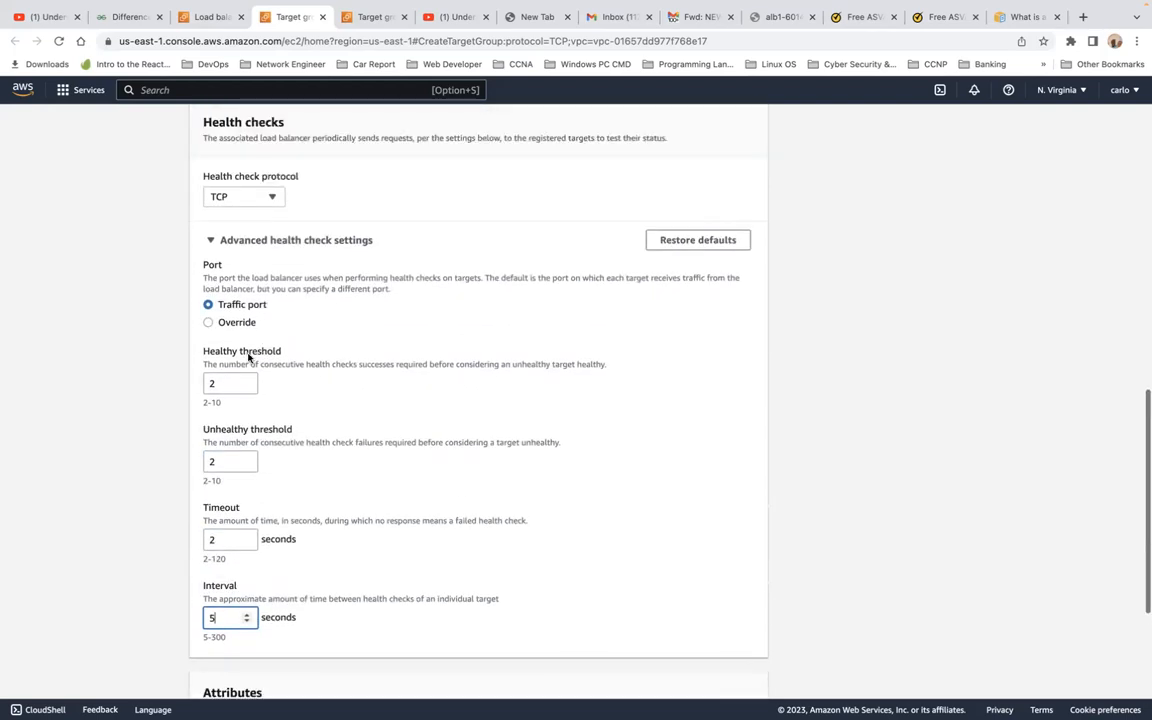
scroll(355, 400, "down", 5)
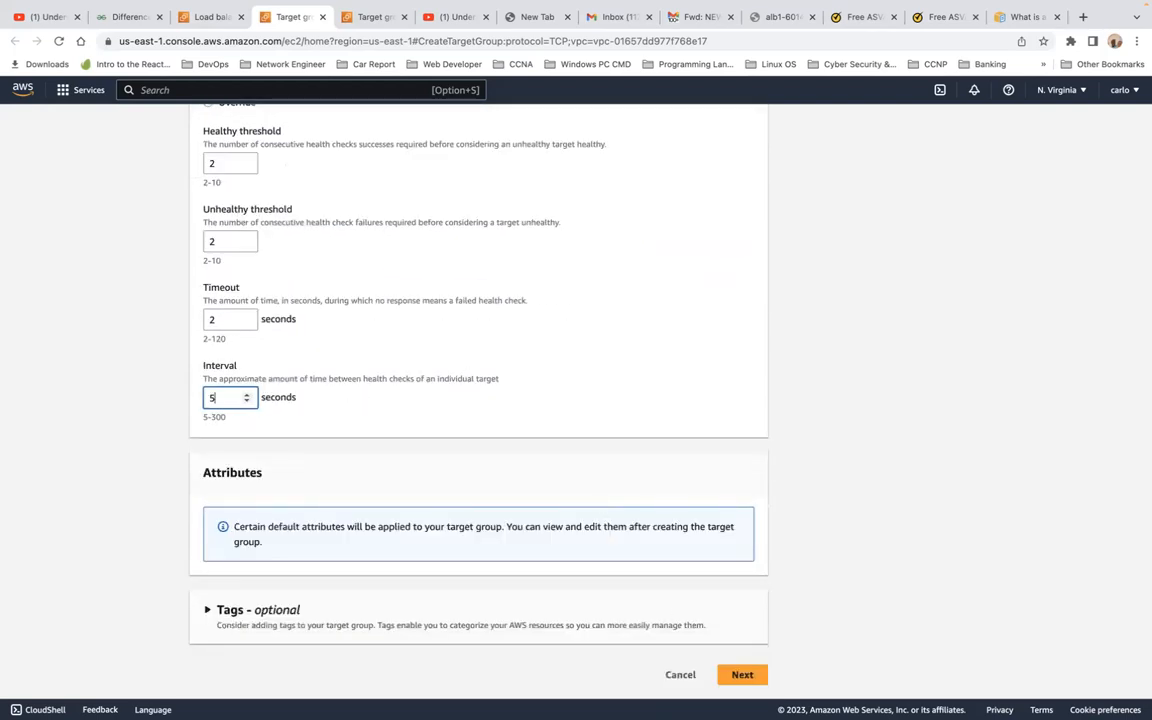
Proceed to target registration, select both available web server instances, and create the target group
left_click(743, 676)
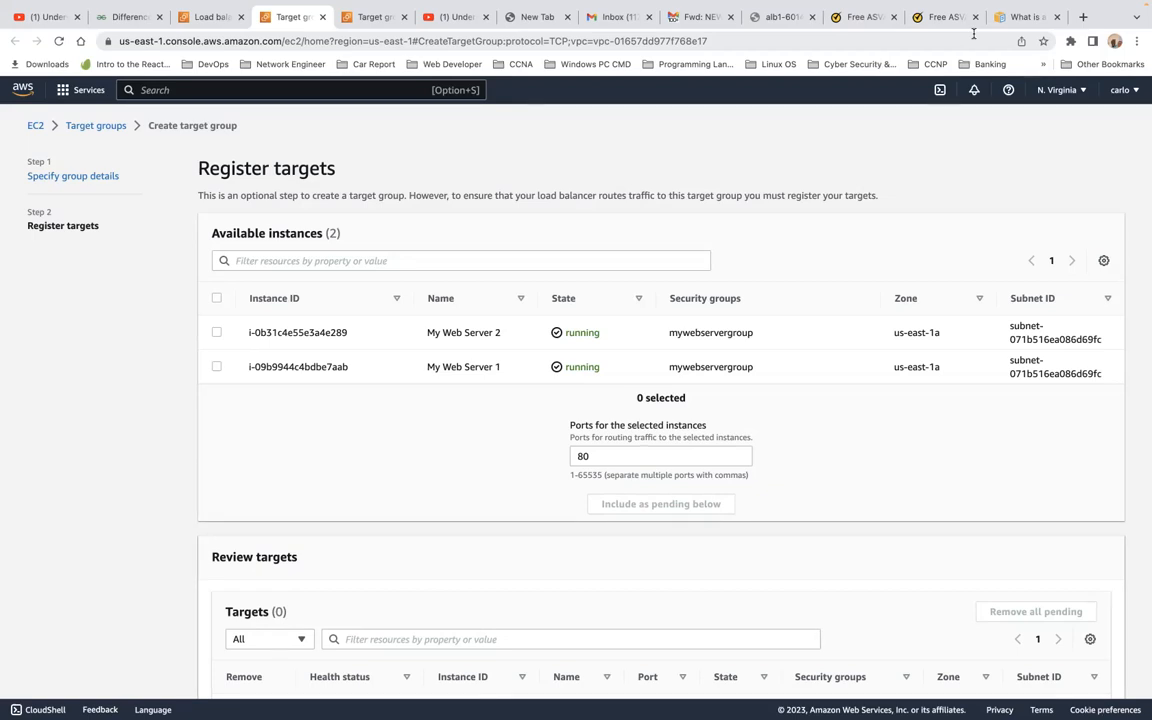
left_click(217, 299)
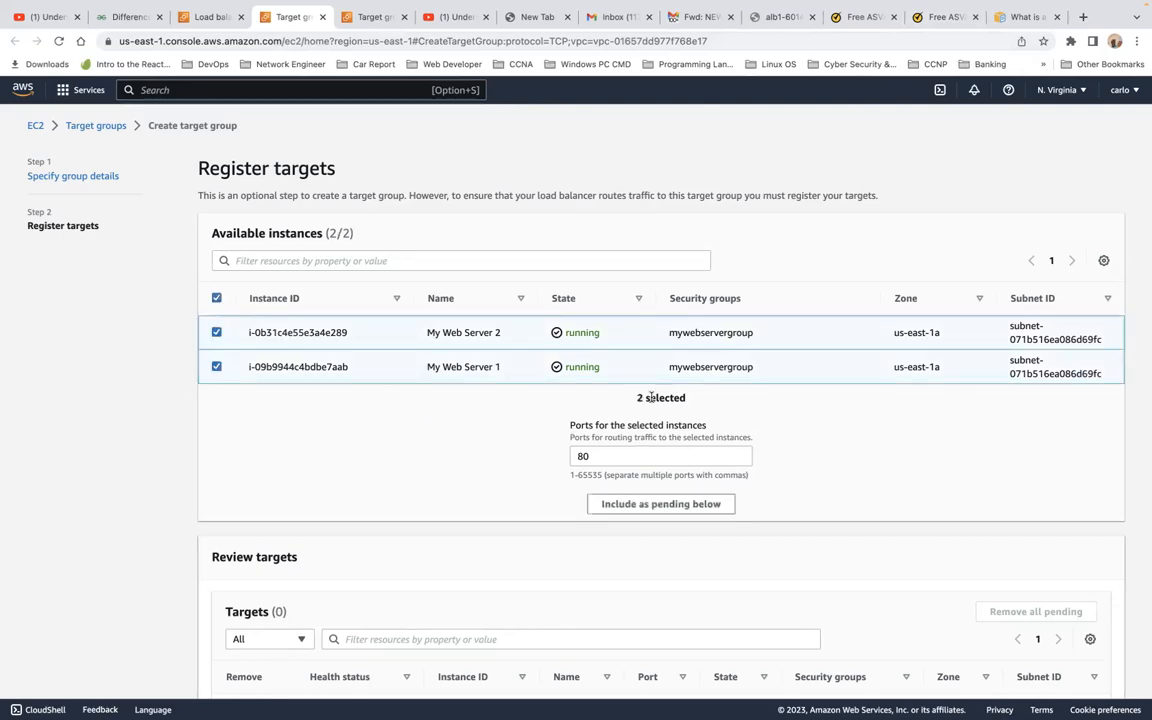
scroll(679, 532, "down", 3)
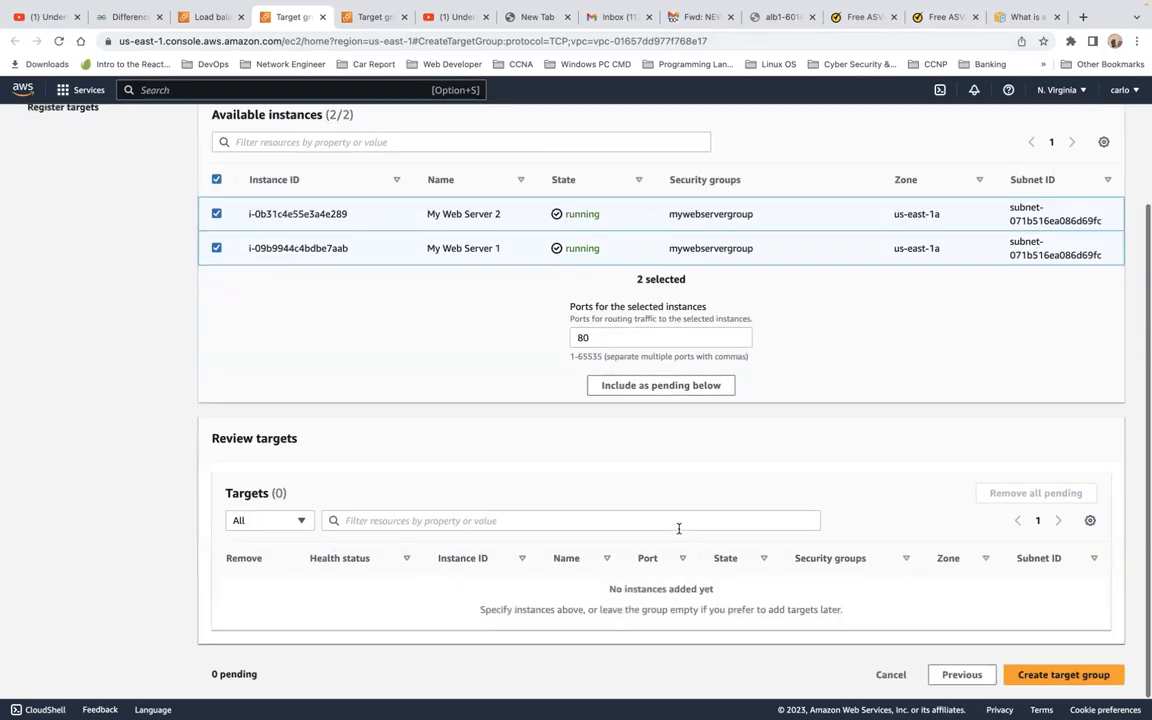
left_click(1060, 677)
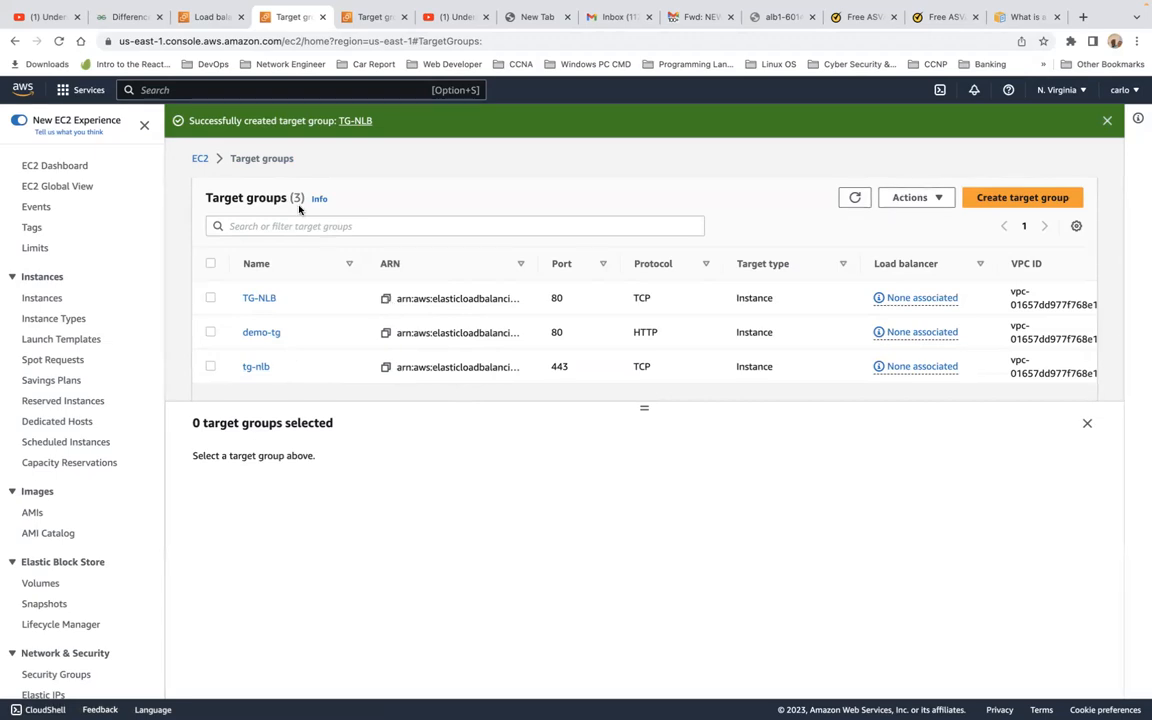
Return to the load balancer setup, refresh the target group choices, and forward the TCP:80 listener to TG-NLB
left_click(208, 17)
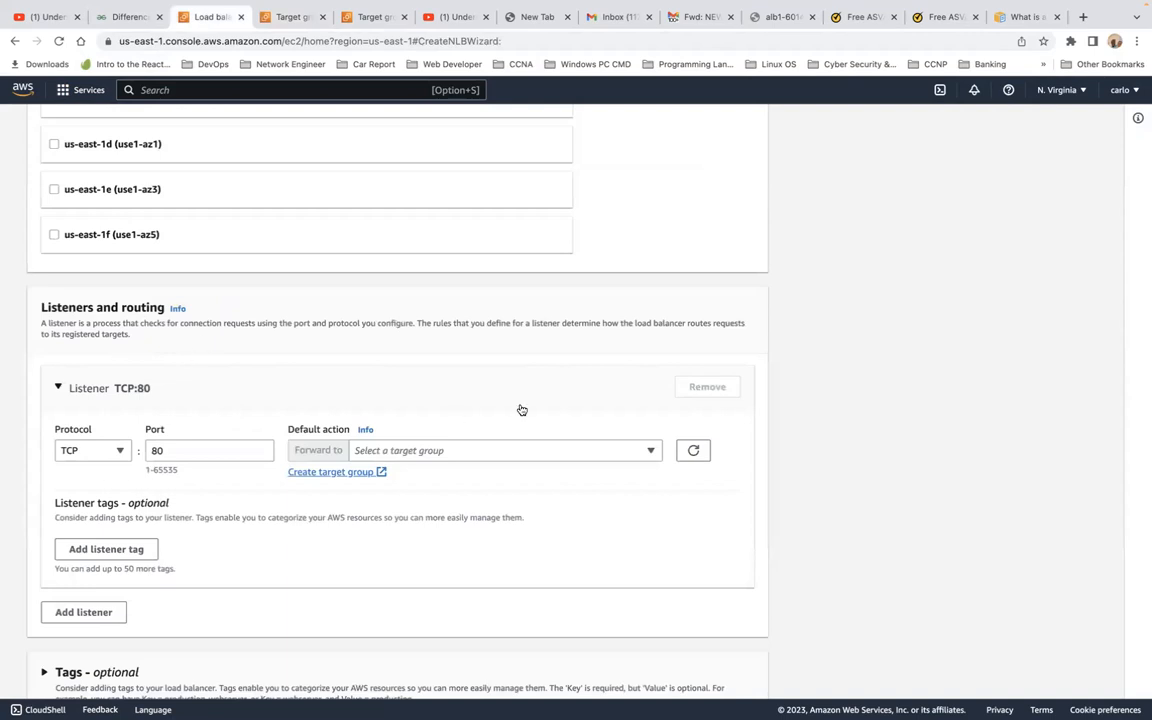
left_click(693, 452)
left_click(649, 452)
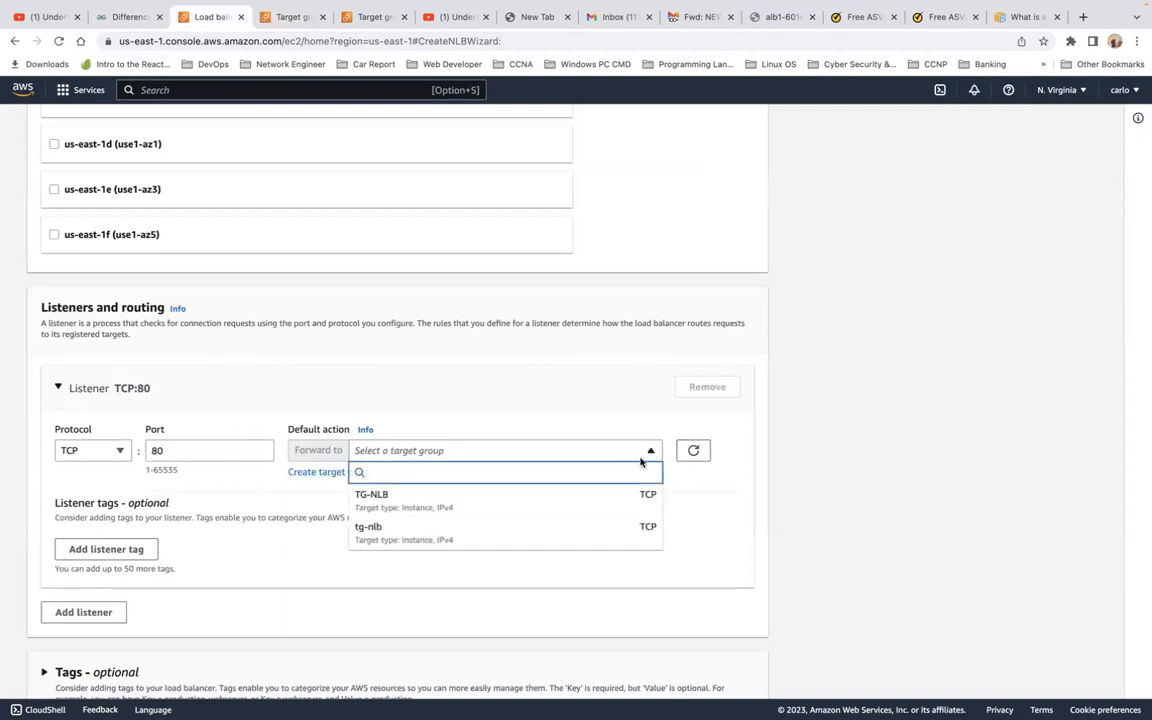
left_click(629, 498)
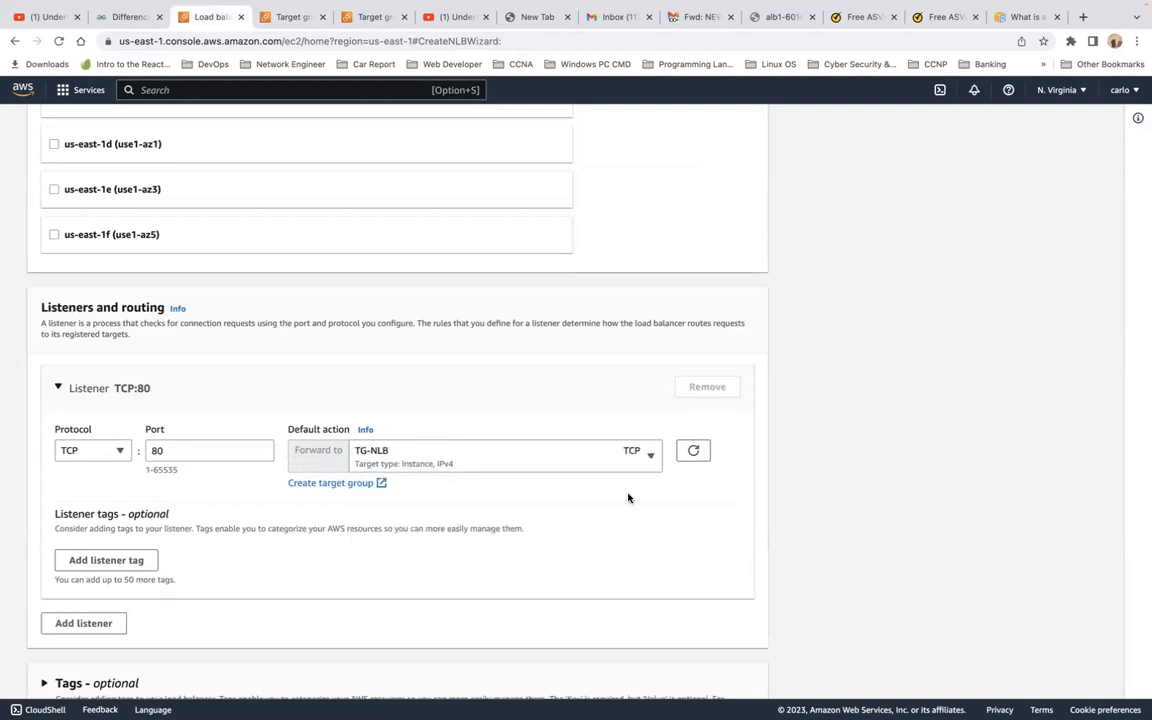
Review the configuration summary, create the load balancer, and view the provisioning state of NLB-Test
scroll(628, 497, "down", 5)
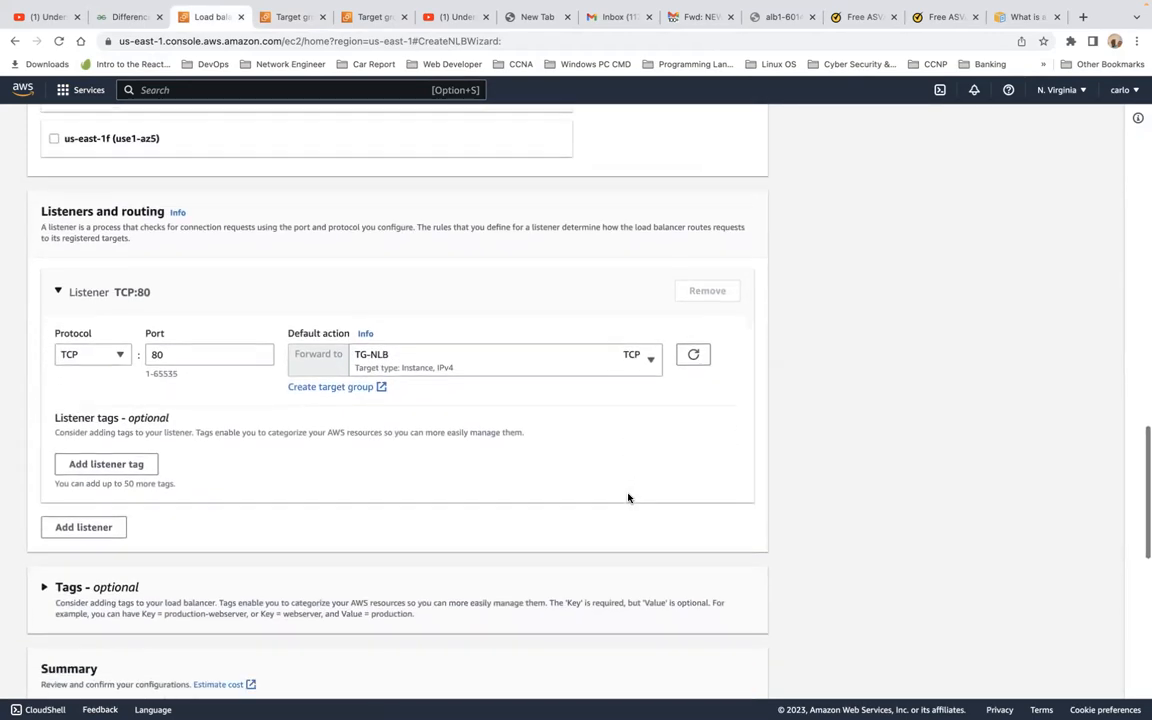
scroll(629, 498, "down", 9)
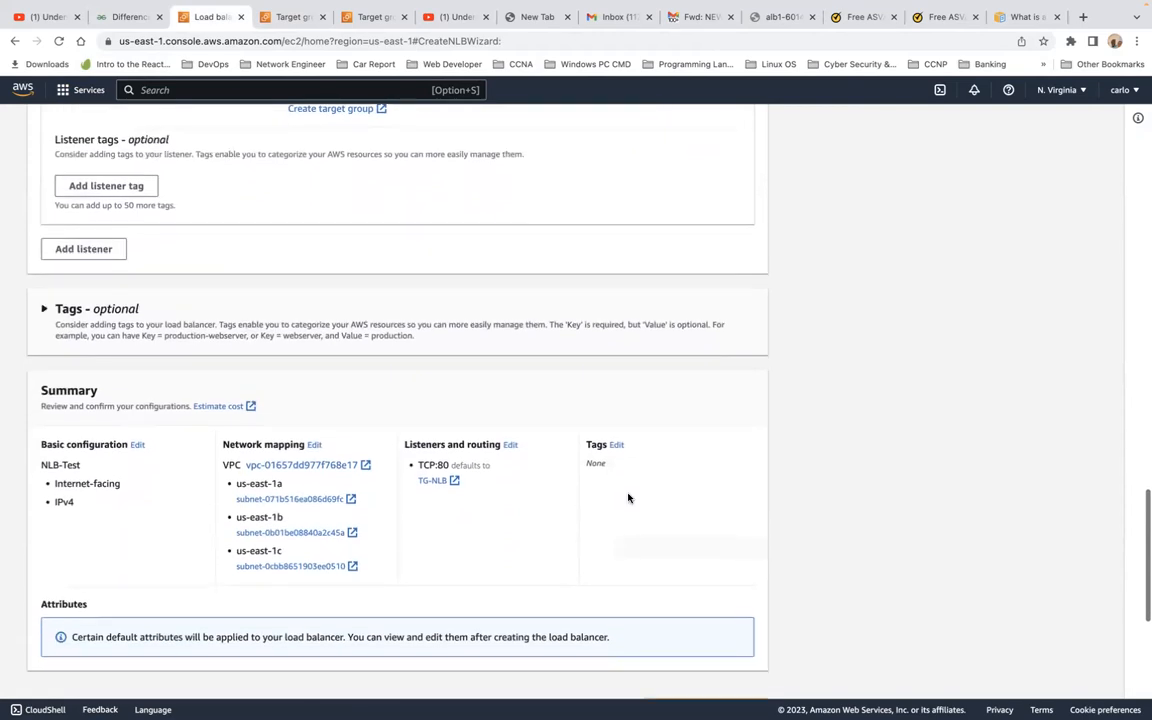
left_click(700, 384)
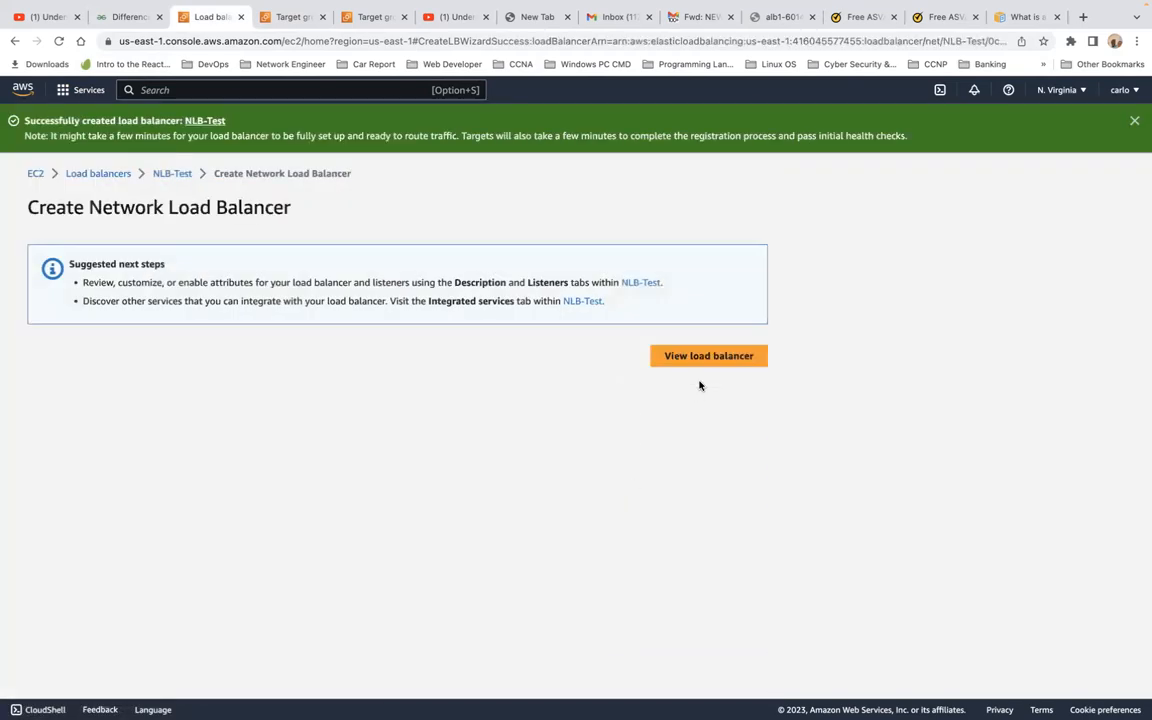
left_click(696, 358)
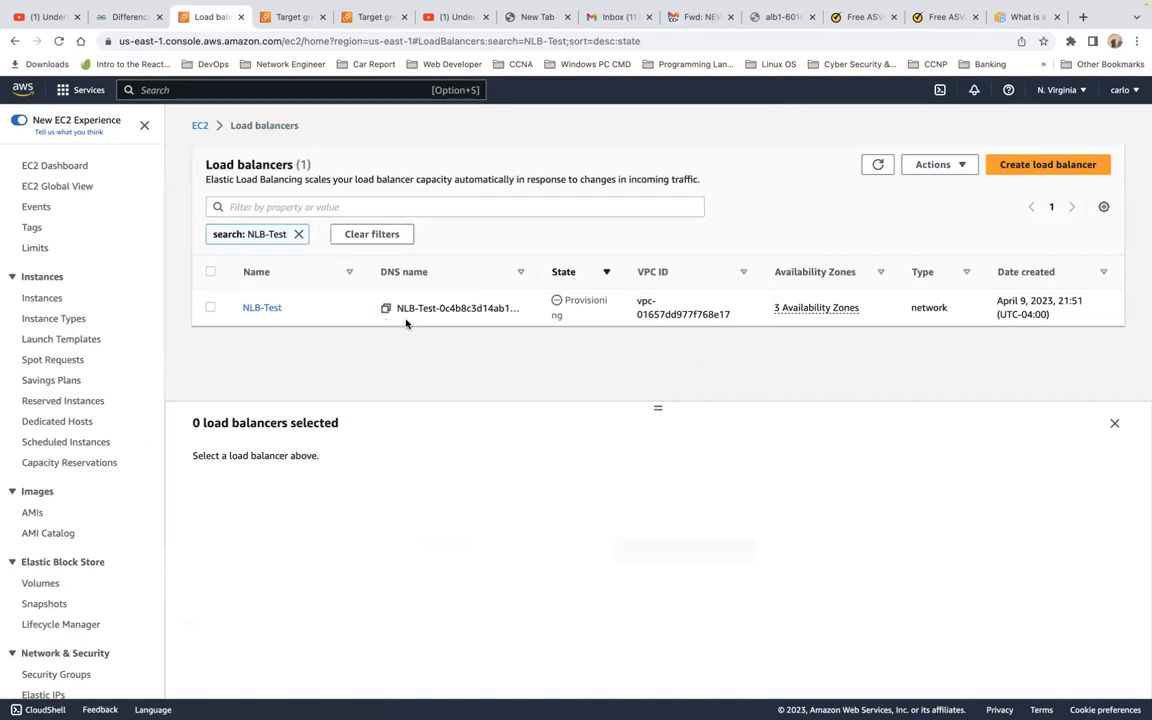
double_click(575, 301)
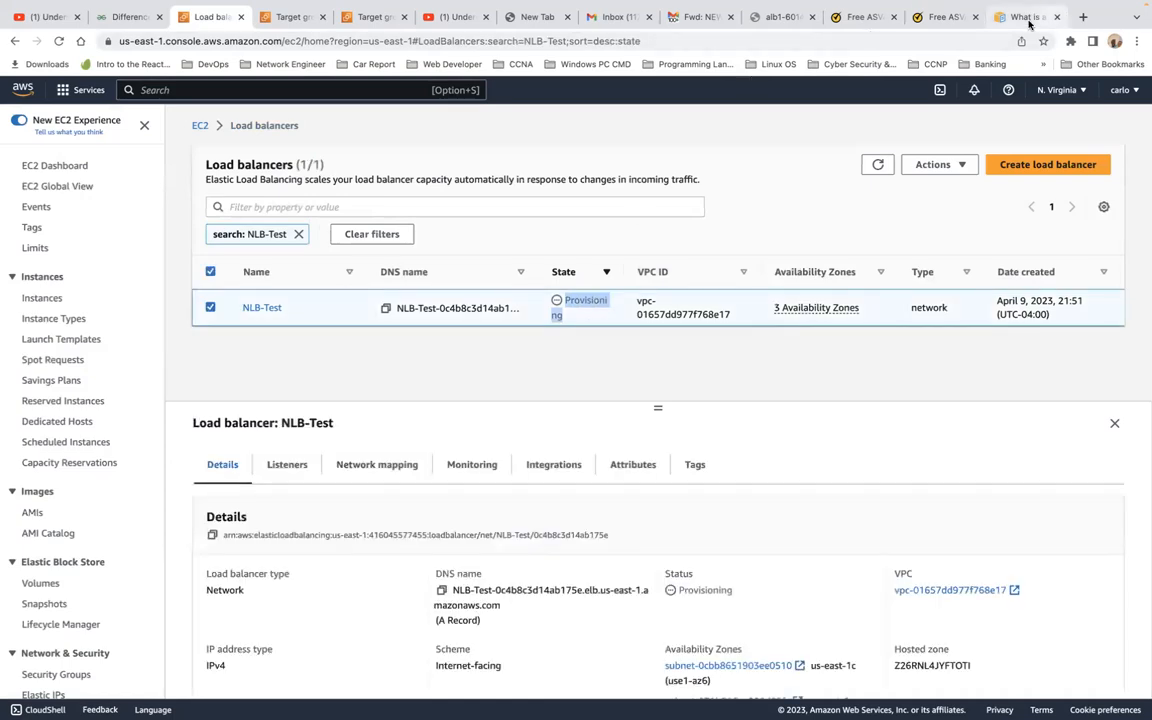
Return to the Google results and read the answers on what AWS network load balancers are, do, and are used for
left_click(1028, 14)
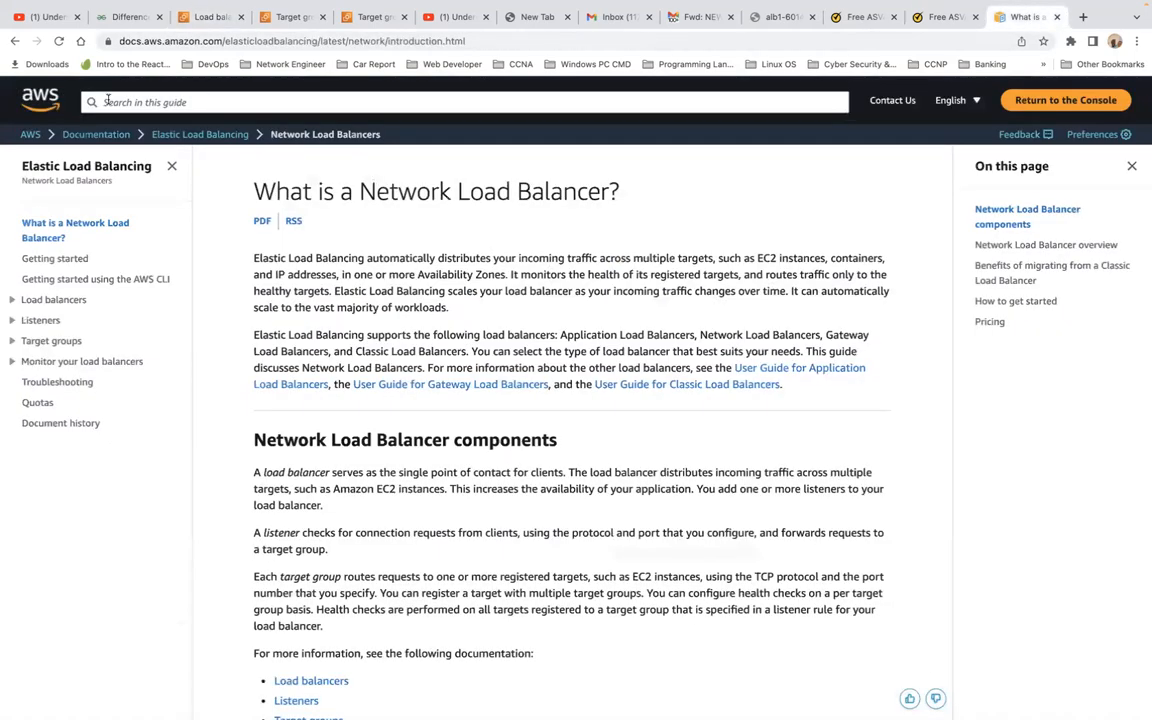
left_click(15, 42)
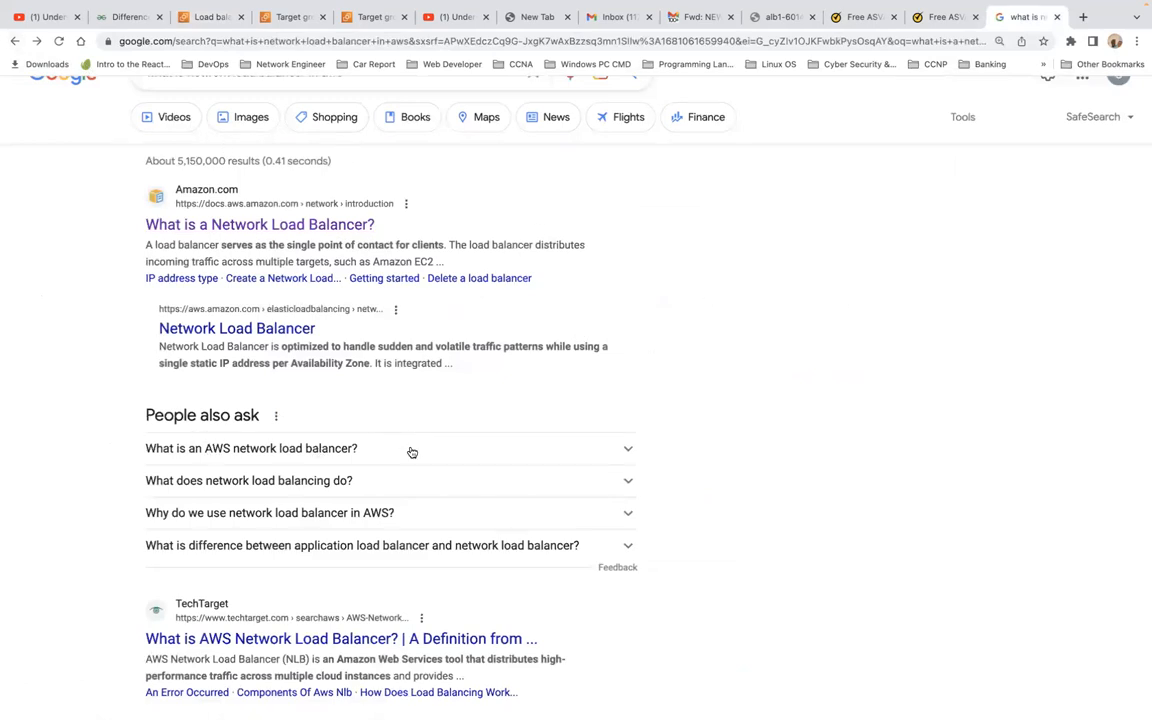
left_click(625, 450)
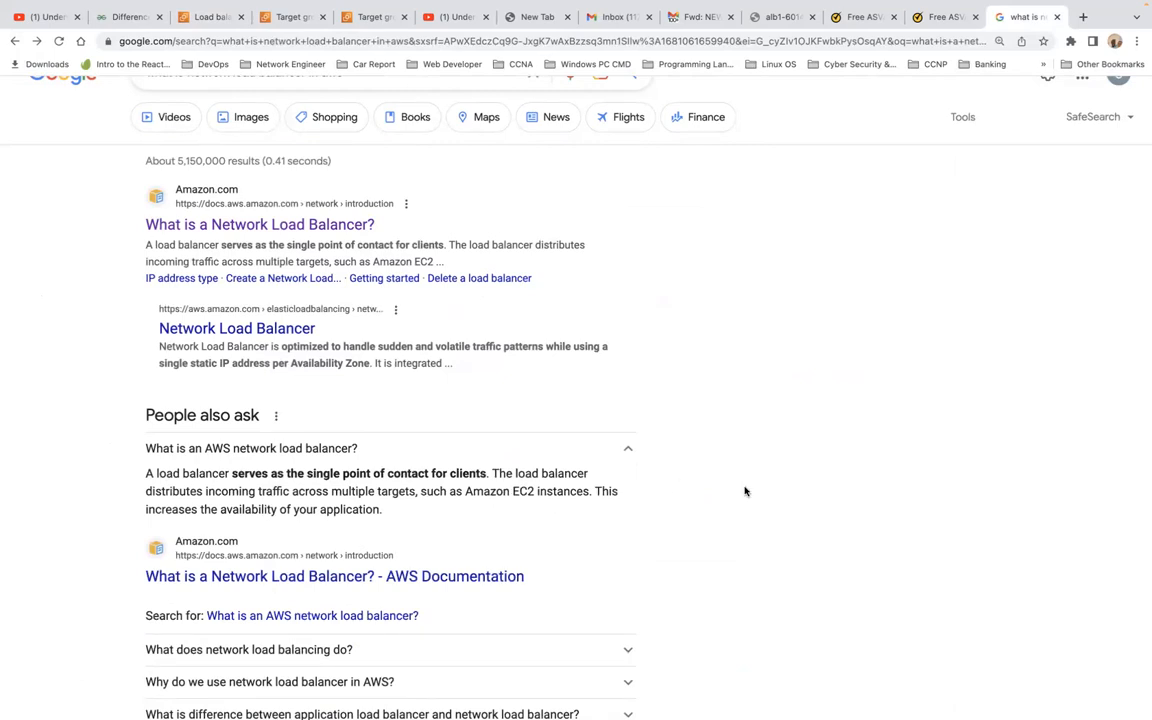
scroll(595, 545, "down", 2)
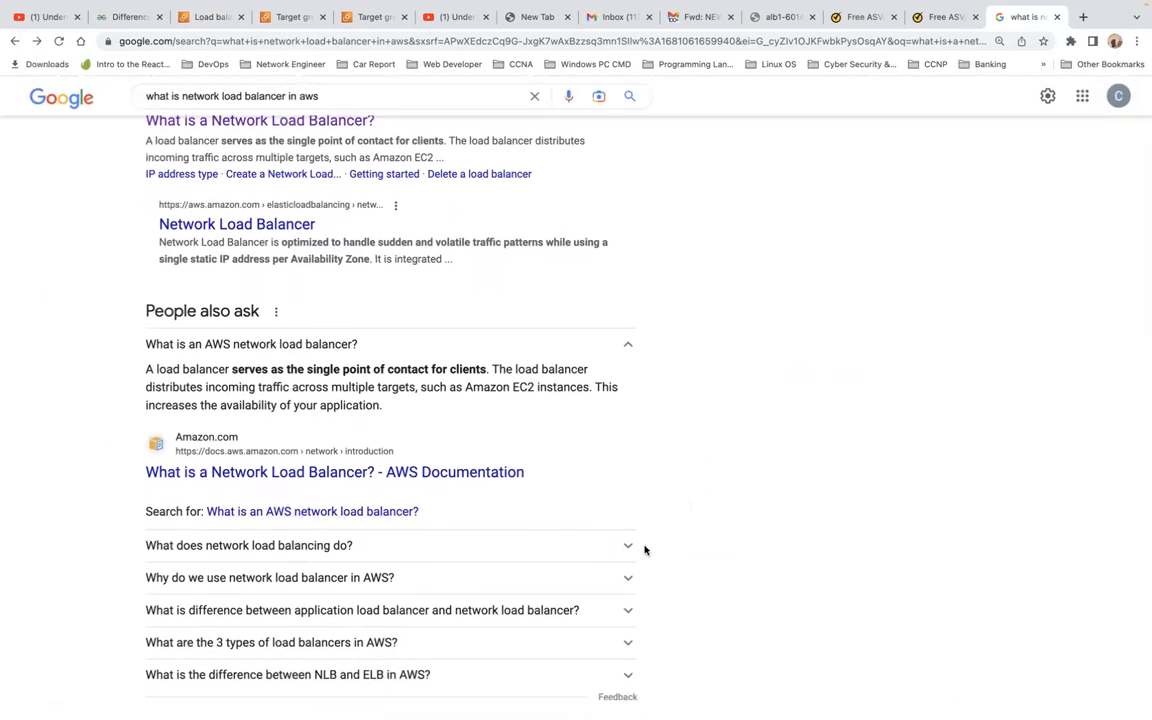
left_click(629, 547)
scroll(736, 546, "down", 1)
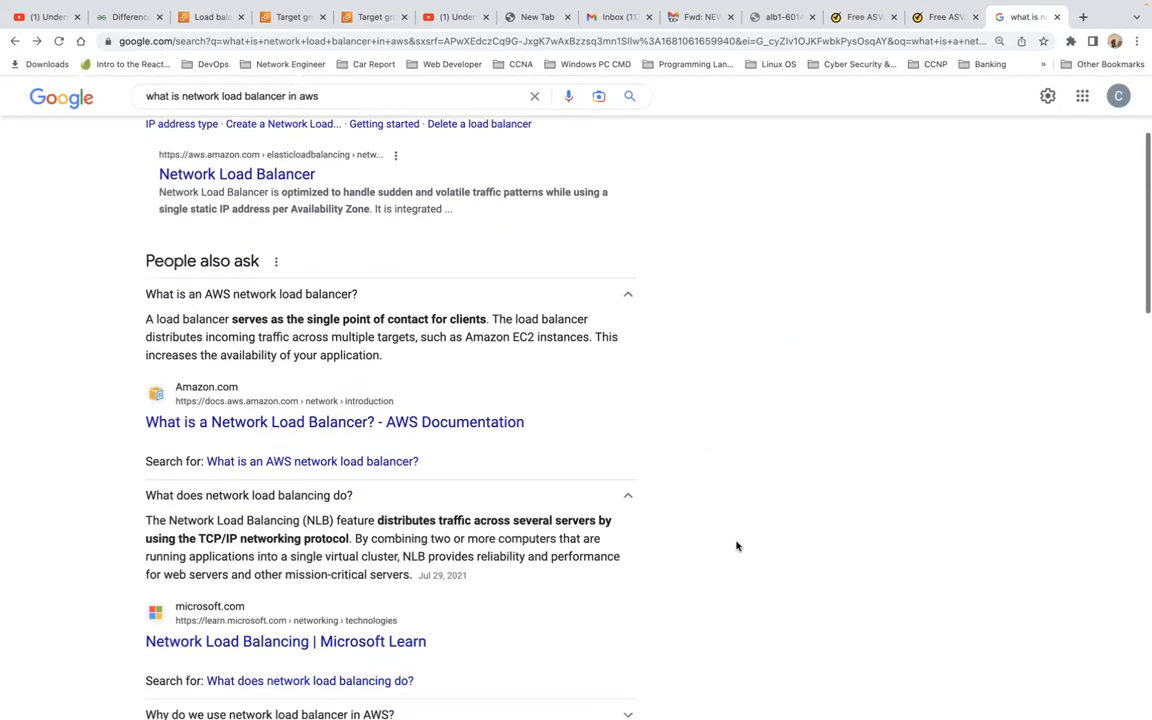
scroll(736, 546, "down", 1)
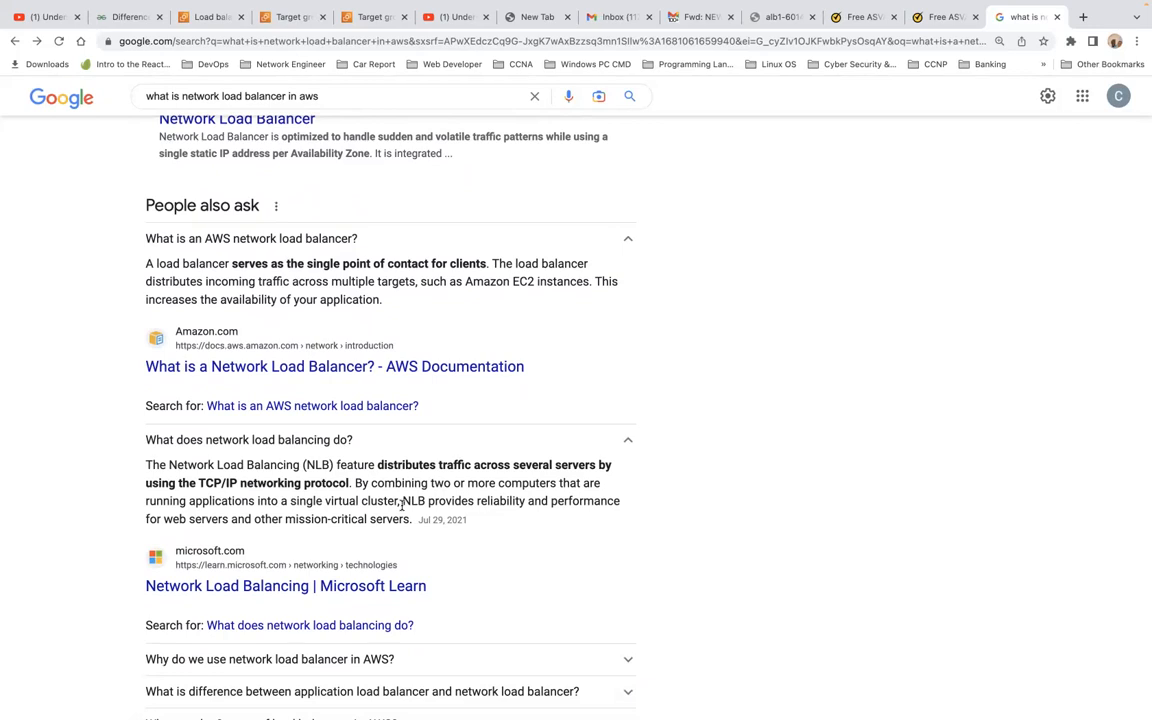
scroll(402, 505, "down", 5)
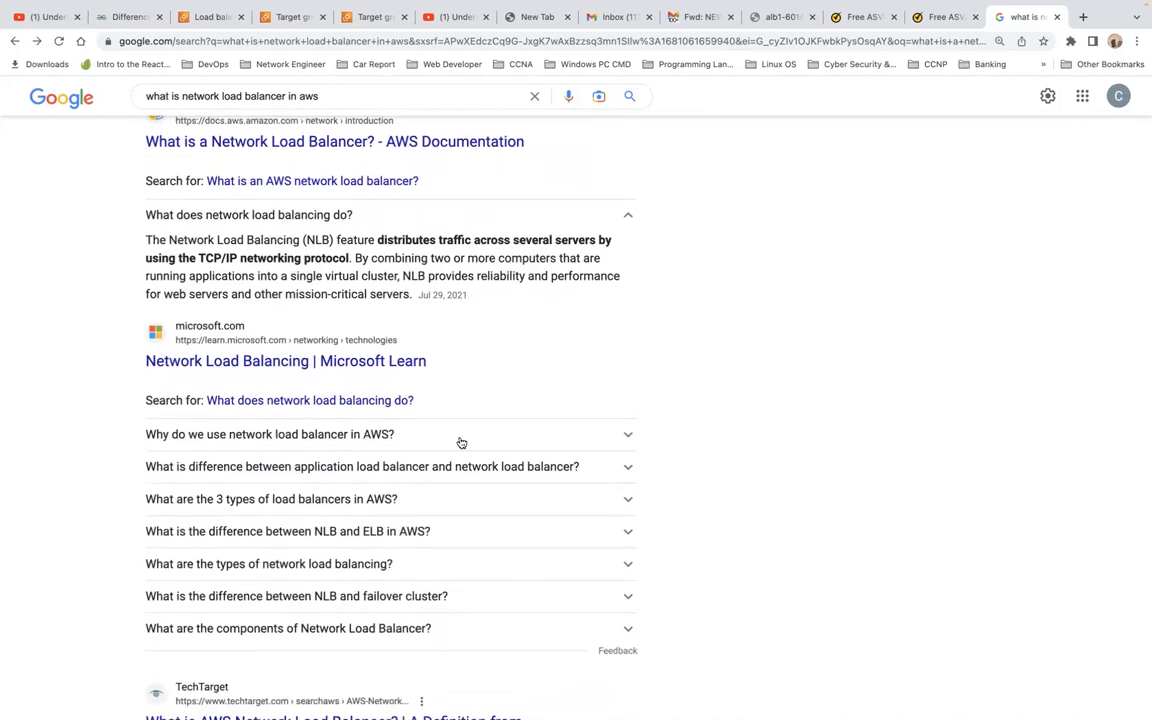
left_click(628, 436)
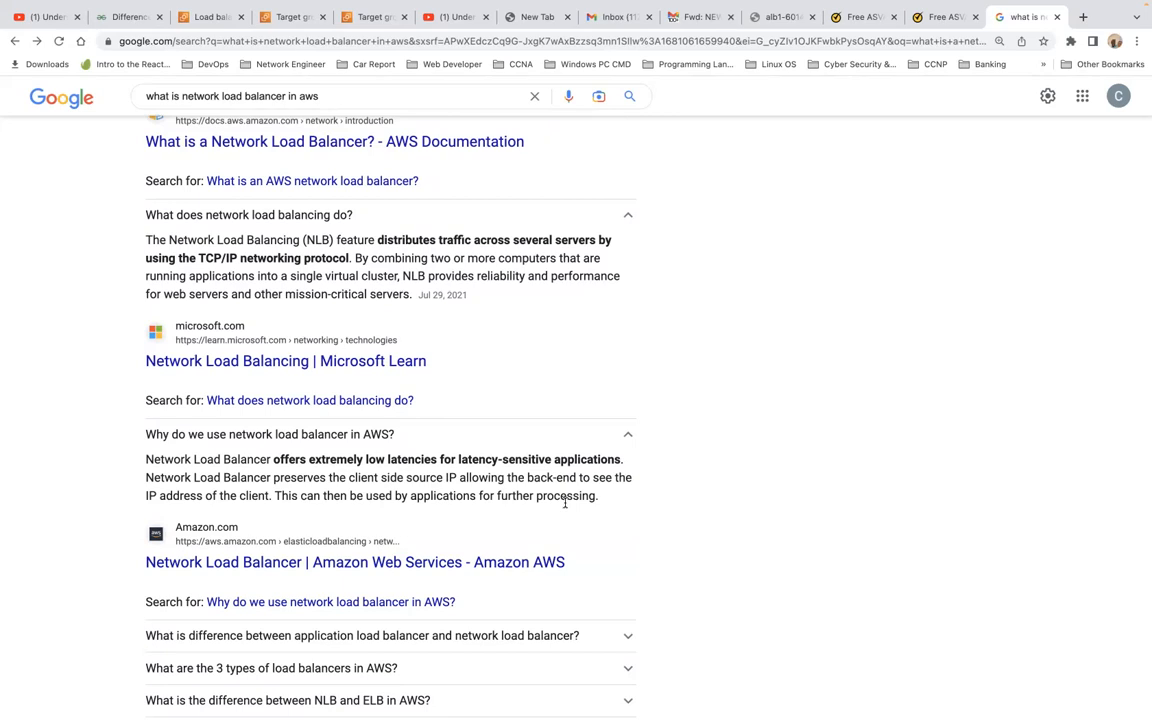
scroll(658, 527, "down", 2)
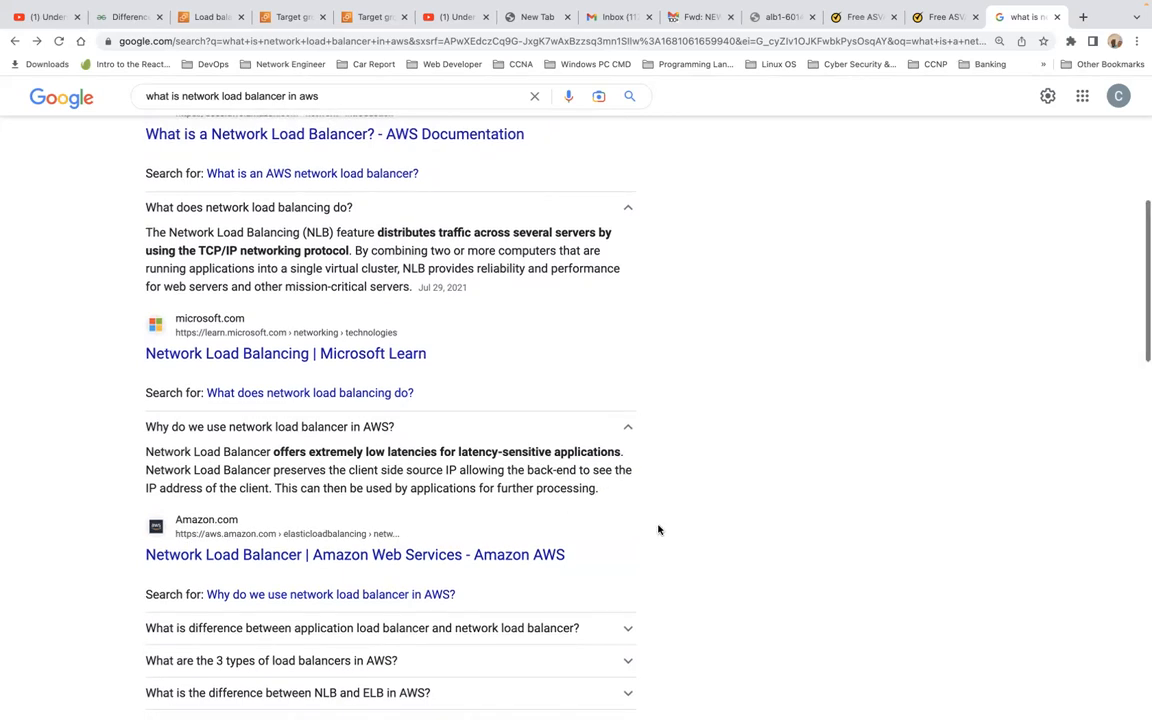
scroll(658, 528, "down", 1)
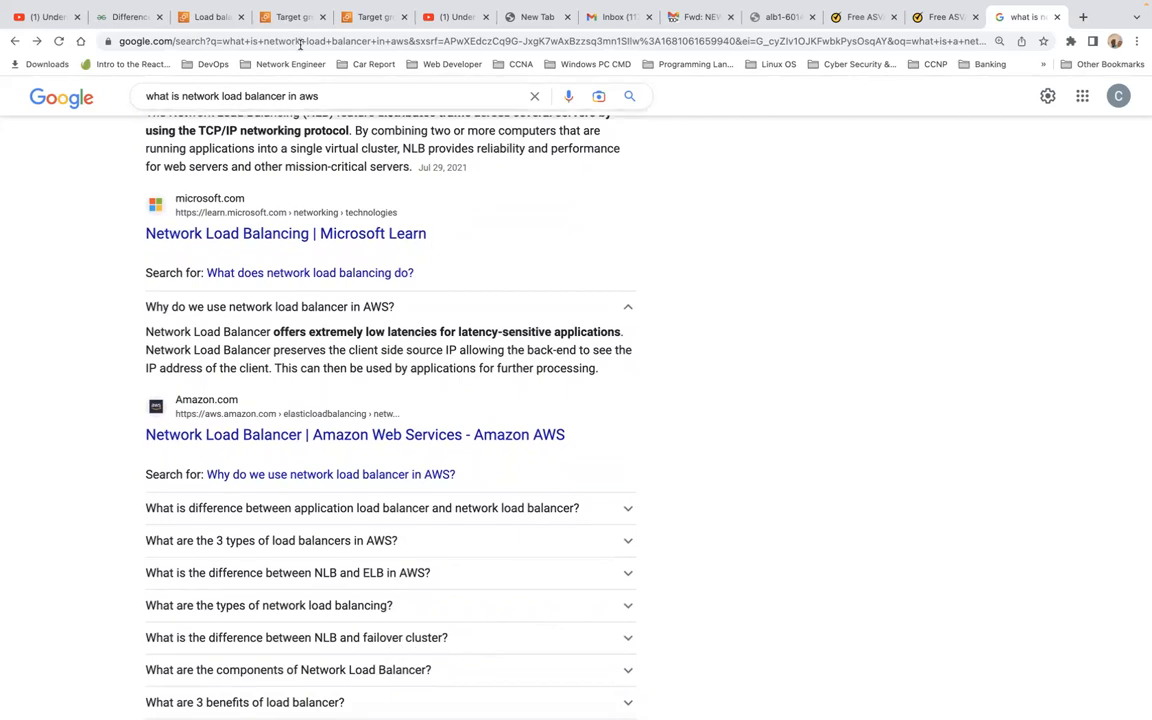
Return to the AWS load balancer list, reload it, and open the details of NLB-Test
left_click(216, 19)
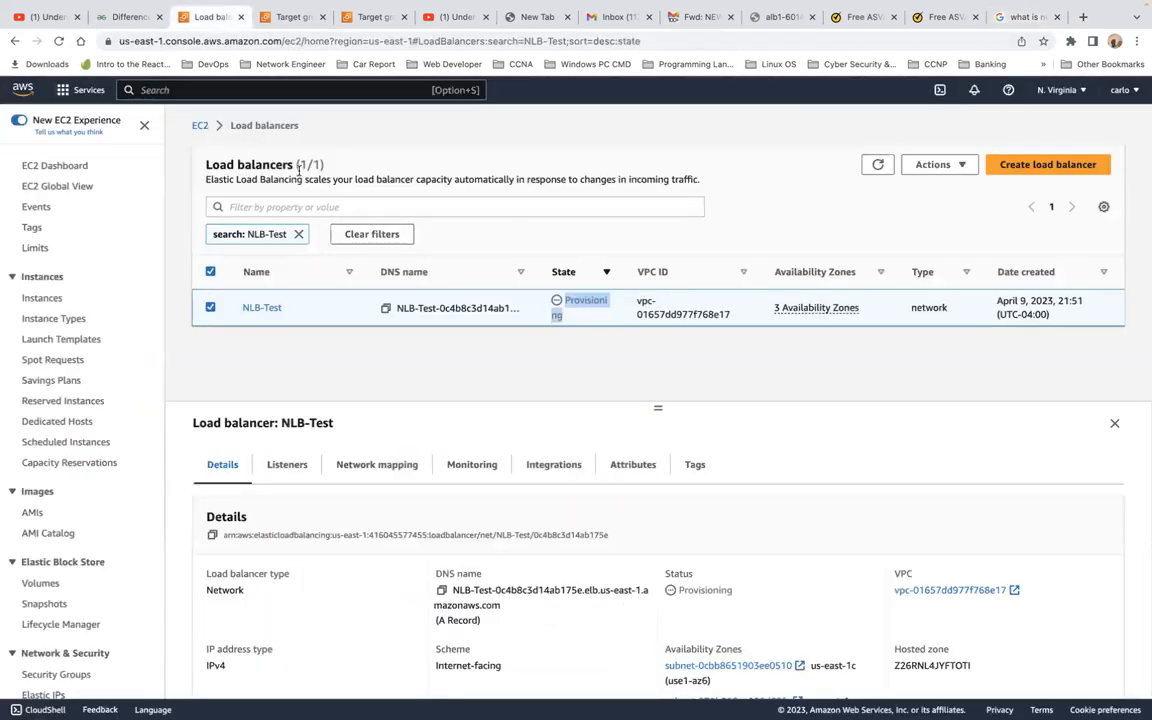
left_click(62, 41)
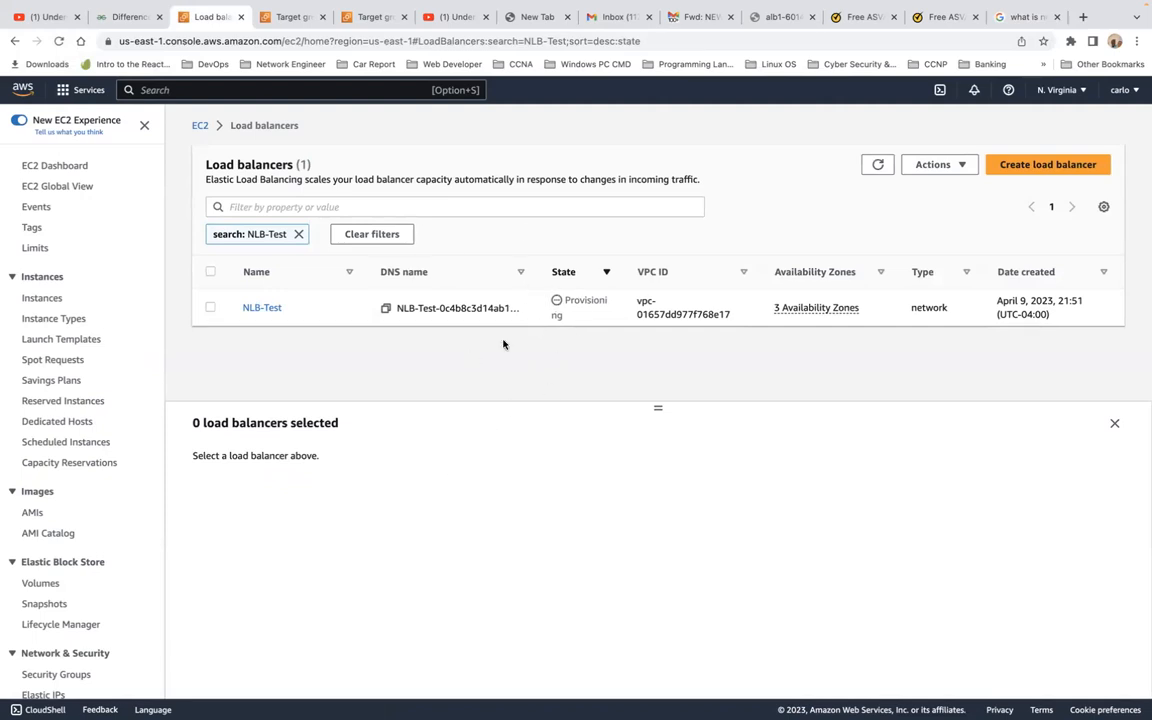
left_click(260, 307)
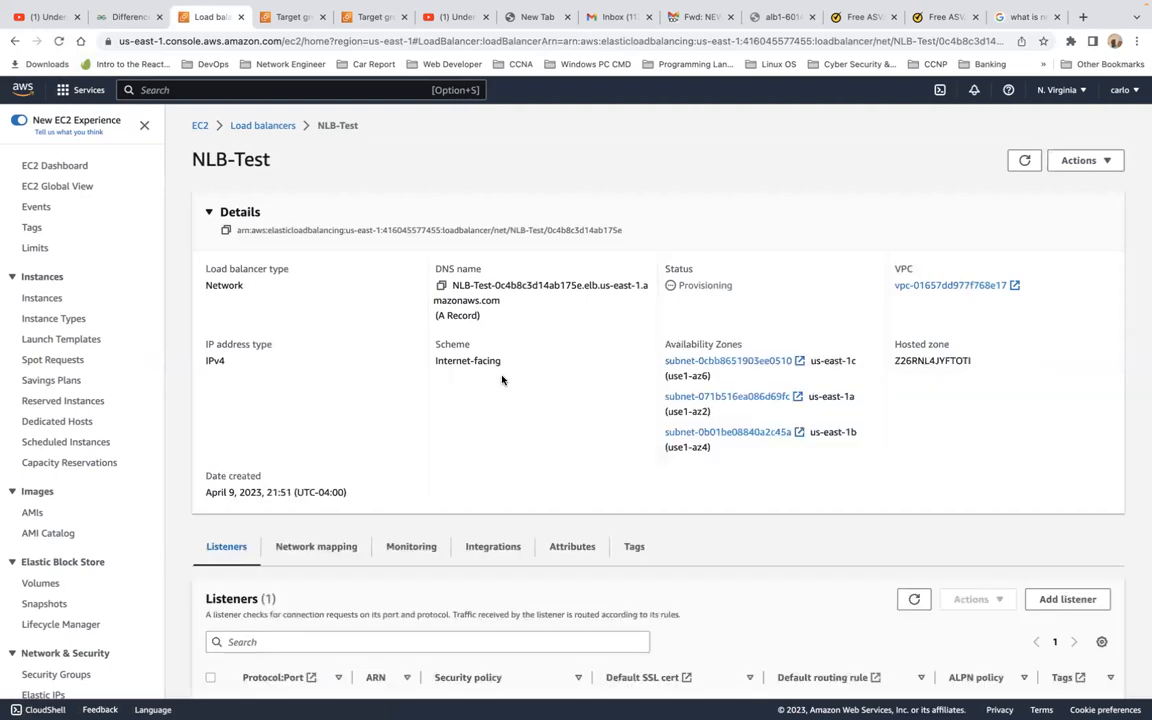
Copy the DNS name of NLB-Test and try to open it in a new browser tab, continuing past the security warning
left_click(442, 290)
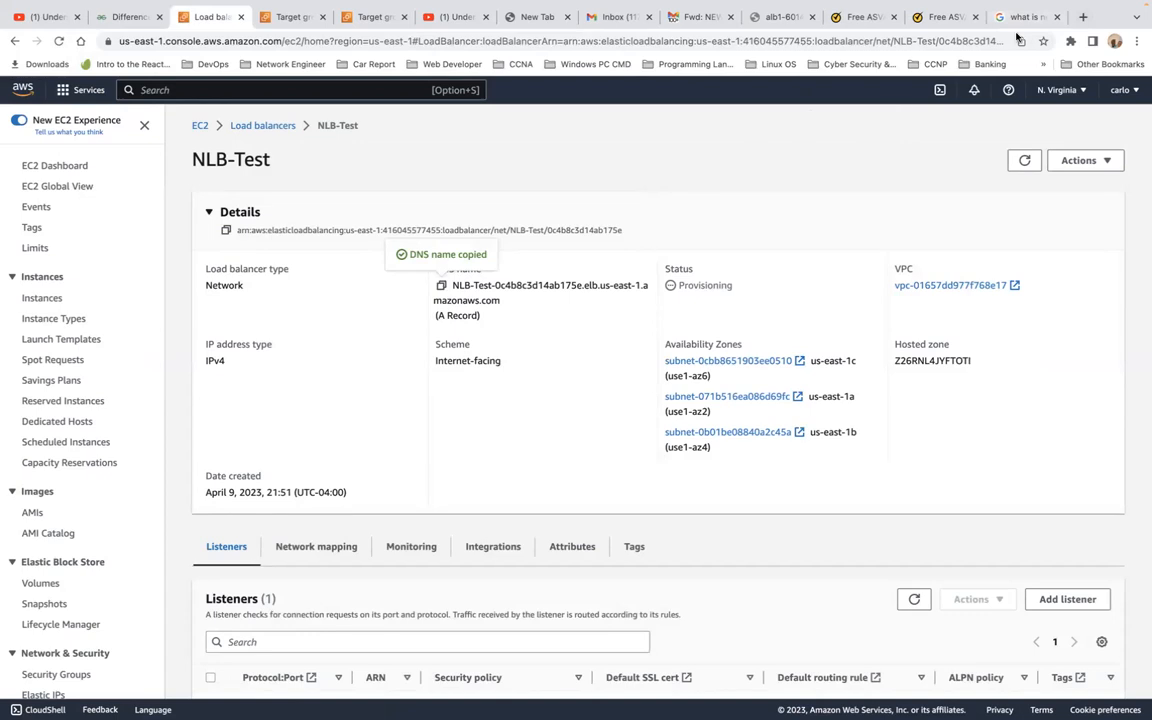
left_click(1082, 17)
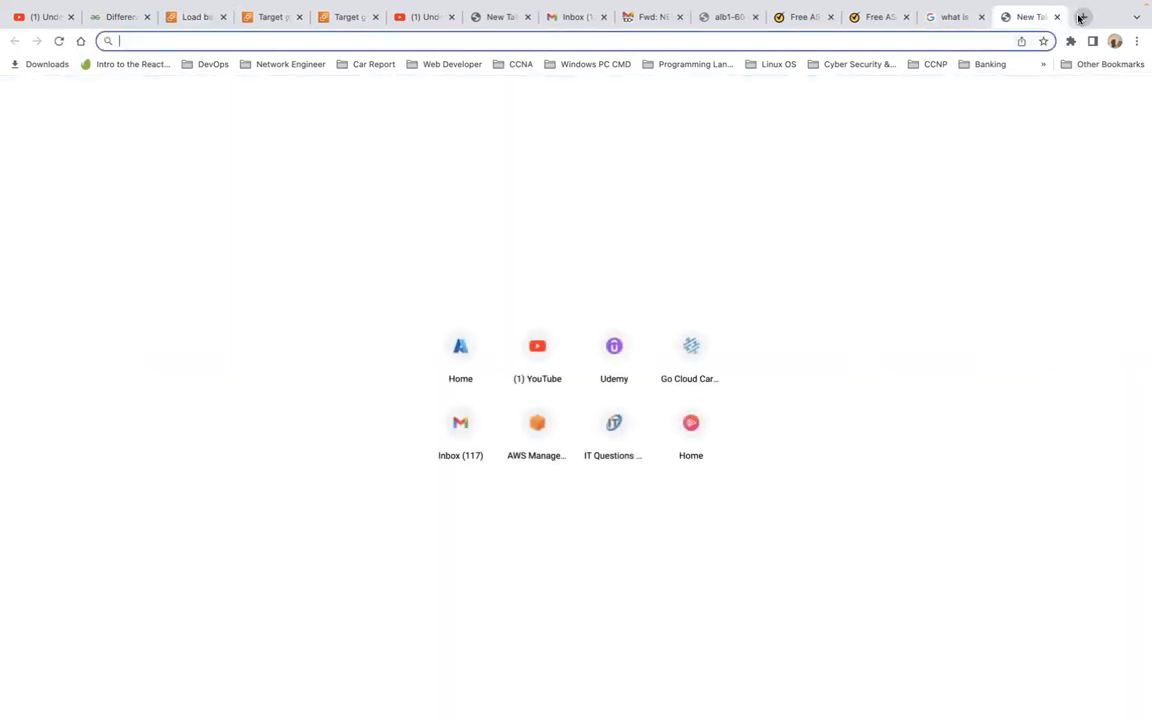
key("super+v")
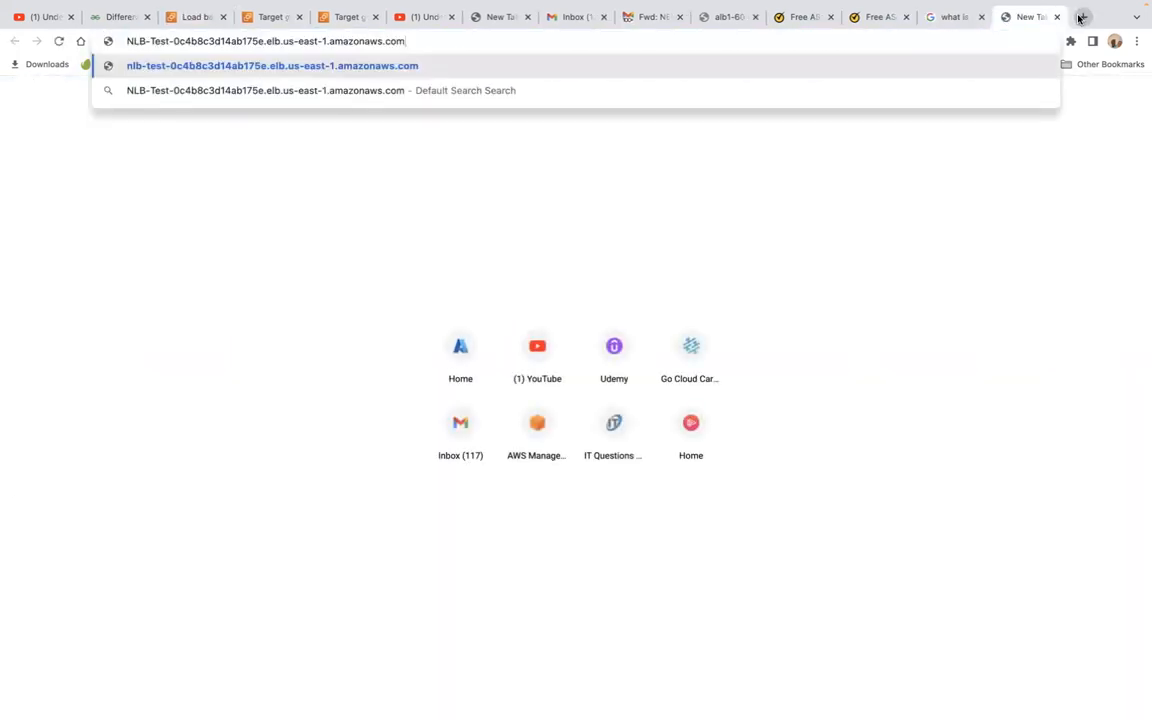
key("Return")
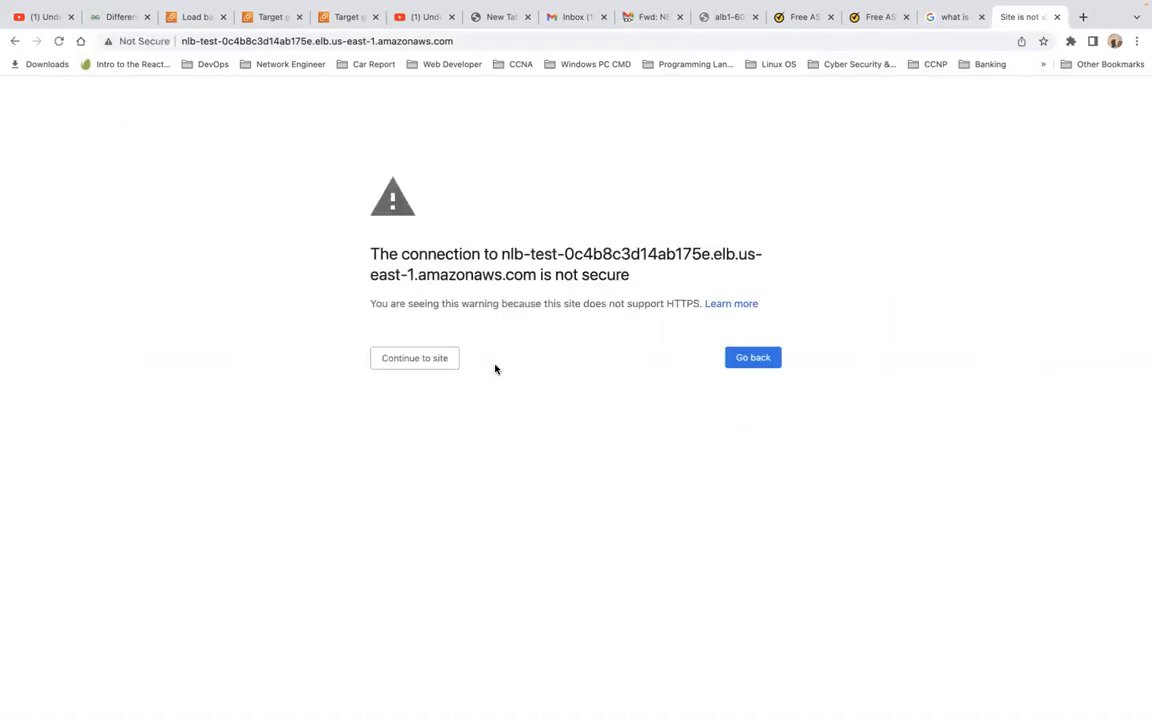
left_click(413, 367)
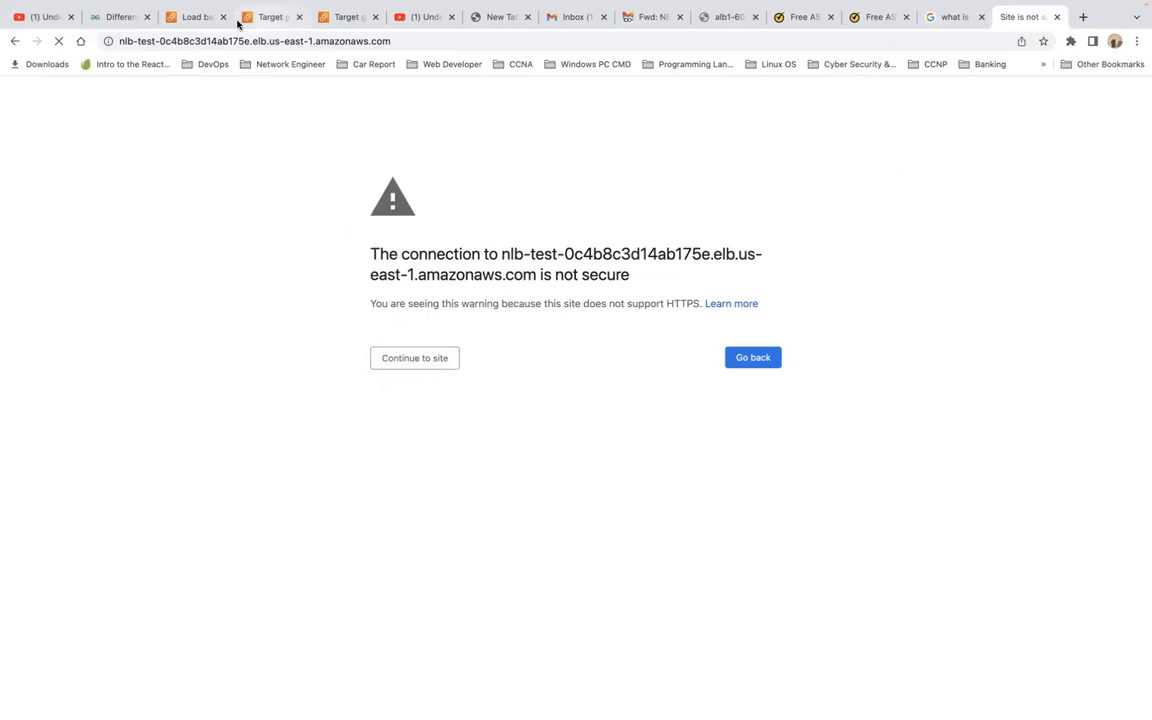
Check the status and availability zones of NLB-Test, and open its listener's target group TG-NLB
left_click(201, 18)
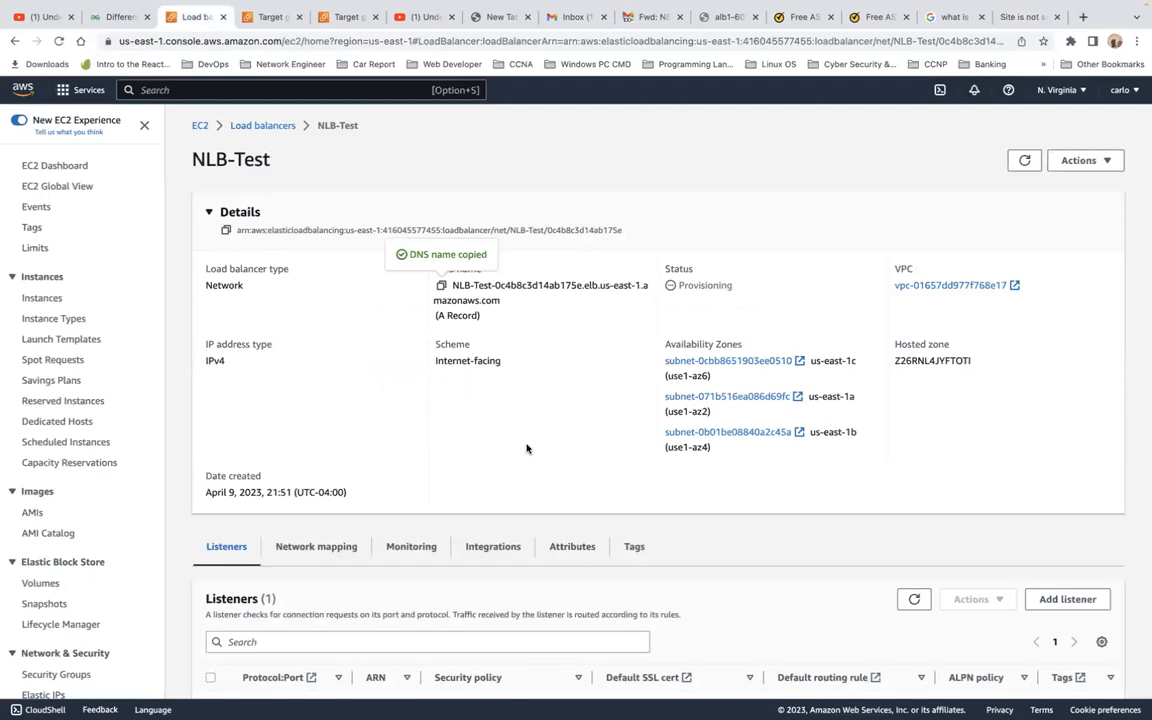
double_click(692, 285)
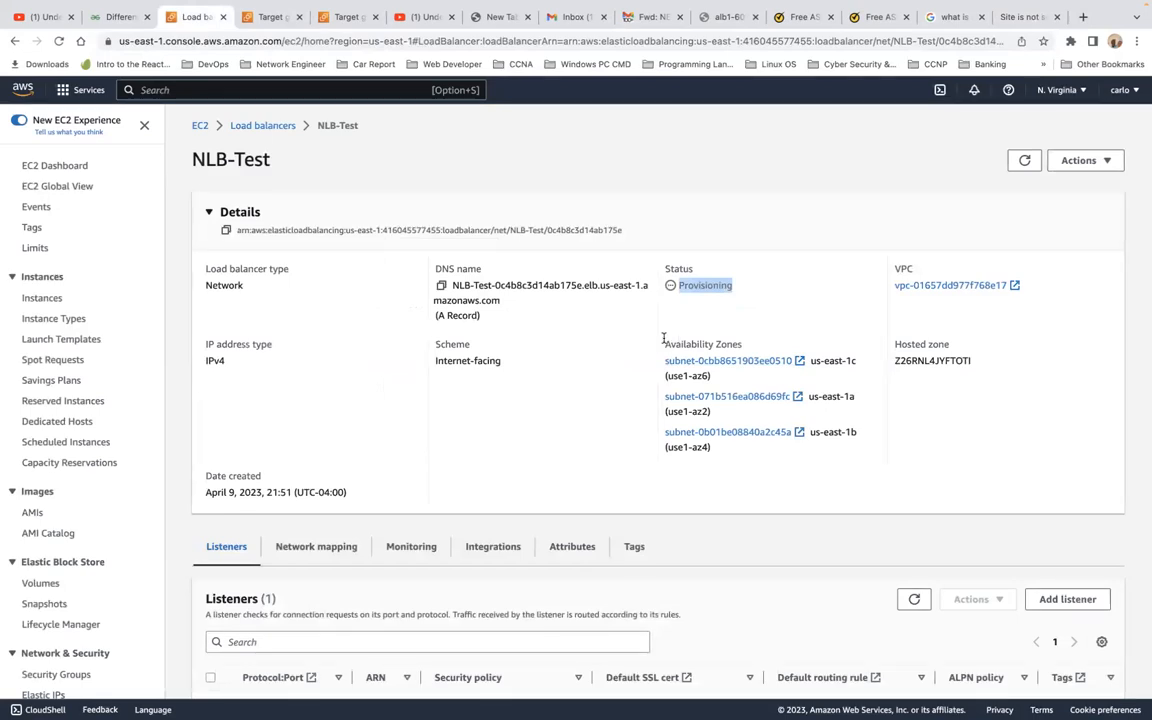
left_click_drag(664, 340, 846, 453)
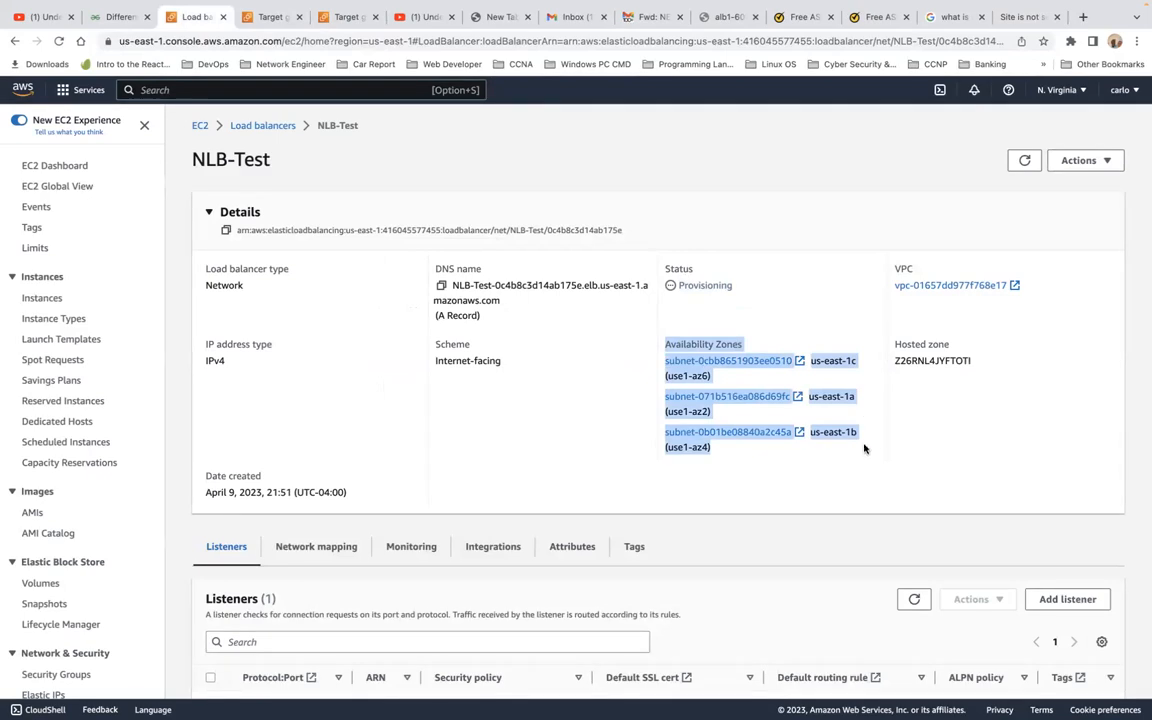
scroll(840, 489, "down", 3)
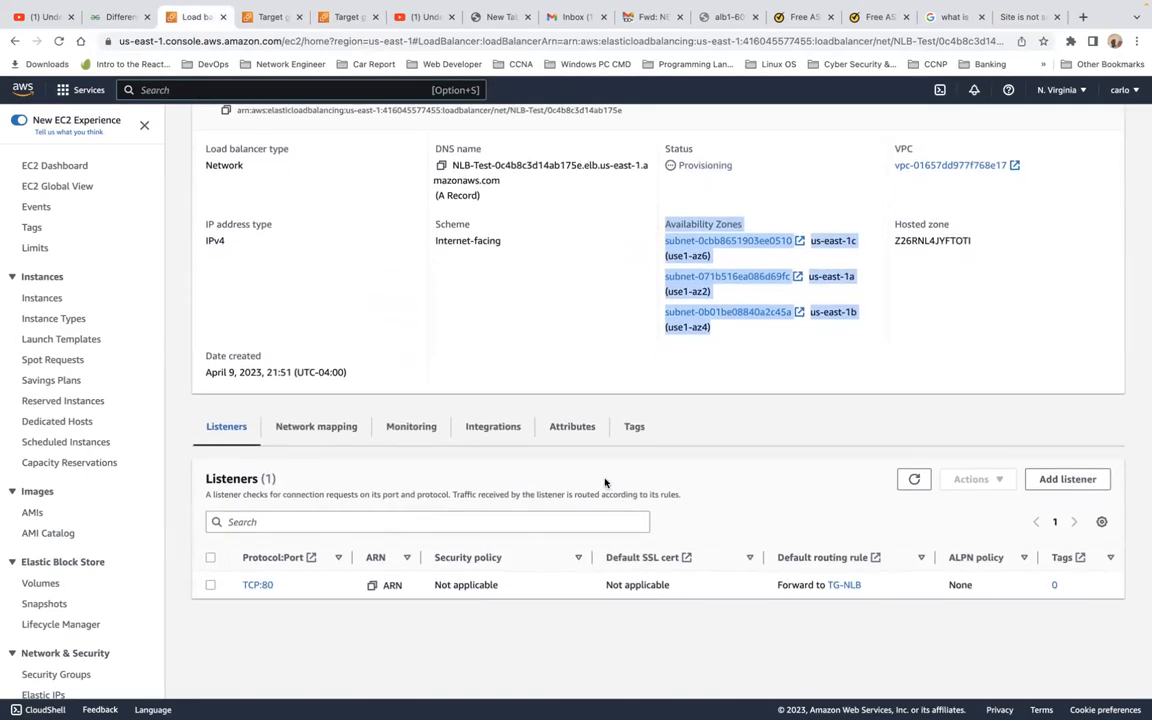
left_click(844, 586)
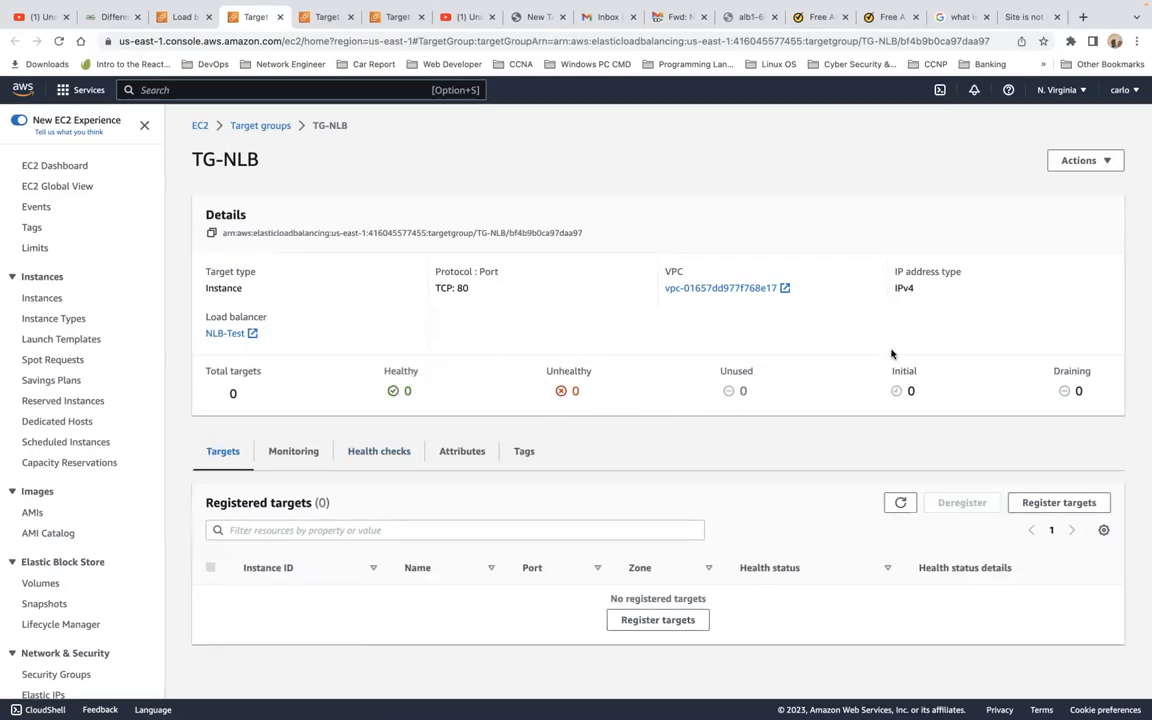
Review the details, target health summary and registered targets of target group TG-NLB
scroll(682, 454, "down", 1)
scroll(682, 454, "up", 1)
scroll(682, 436, "down", 1)
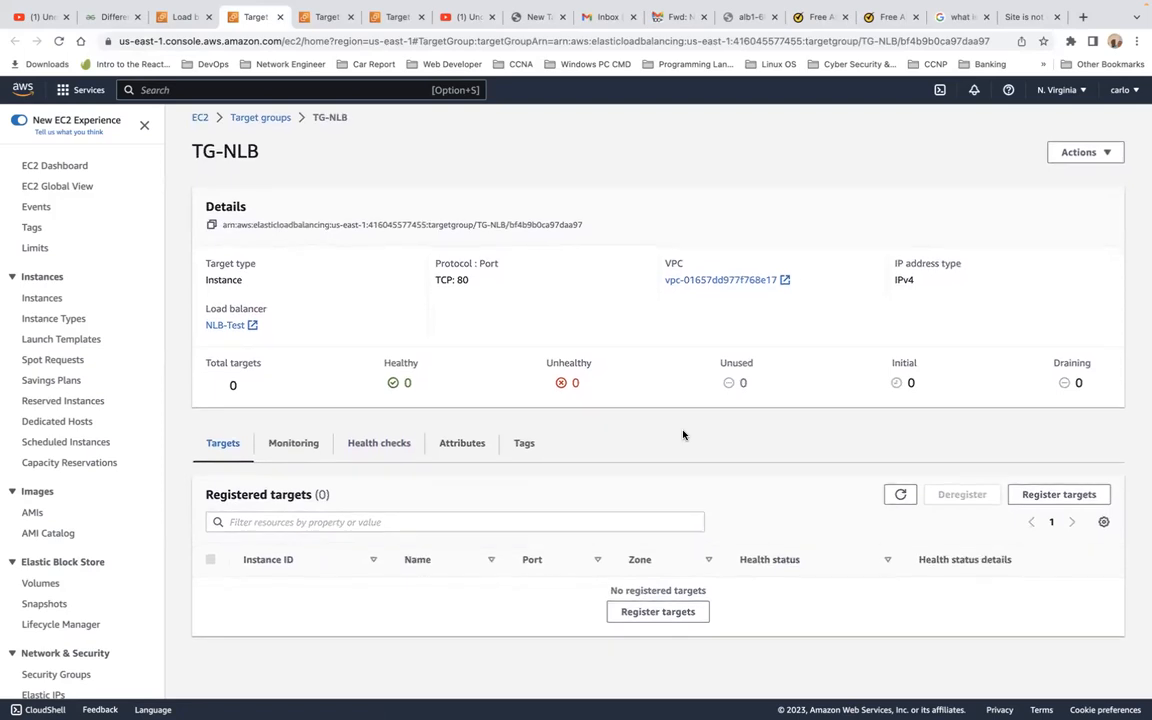
scroll(683, 434, "up", 1)
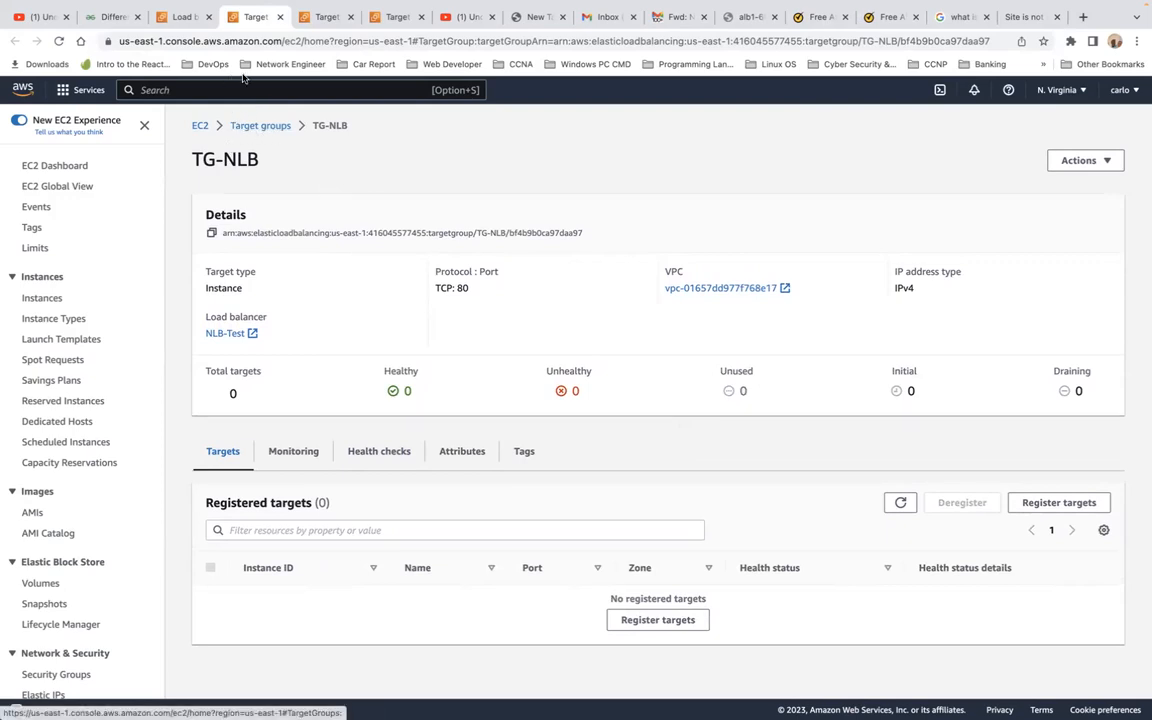
Open the load balancer list from the EC2 dashboard to check NLB-Test's state, and recheck the browser tab loading its DNS name
left_click(201, 128)
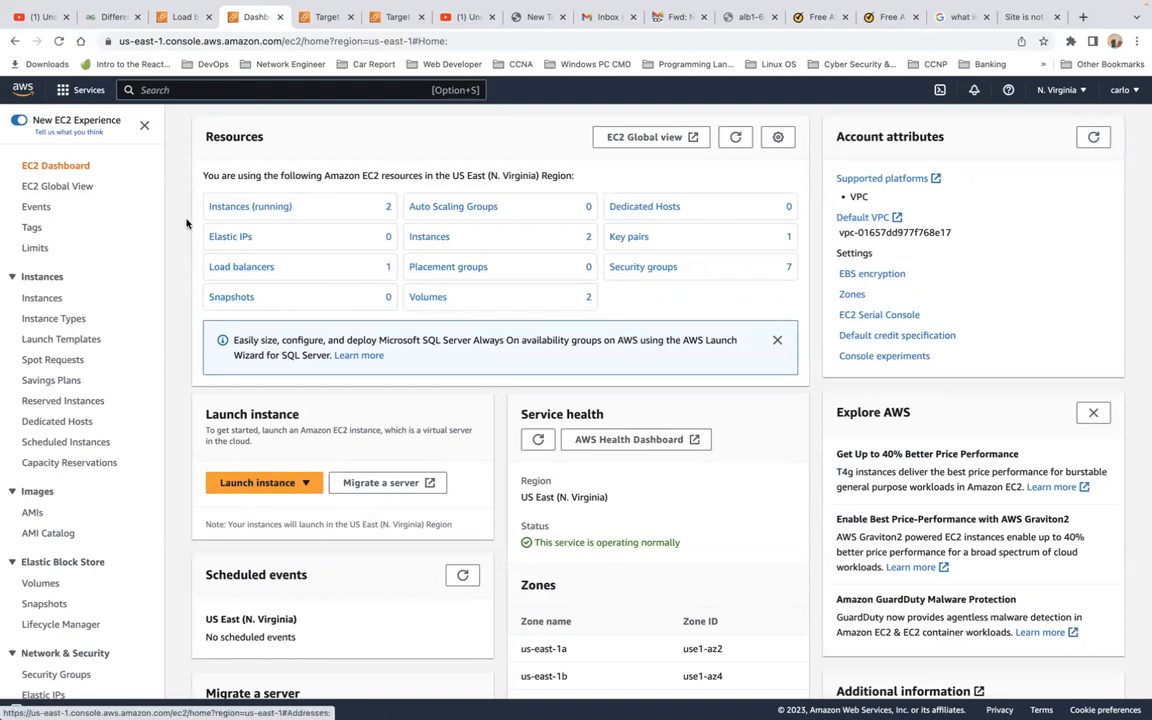
scroll(64, 463, "down", 5)
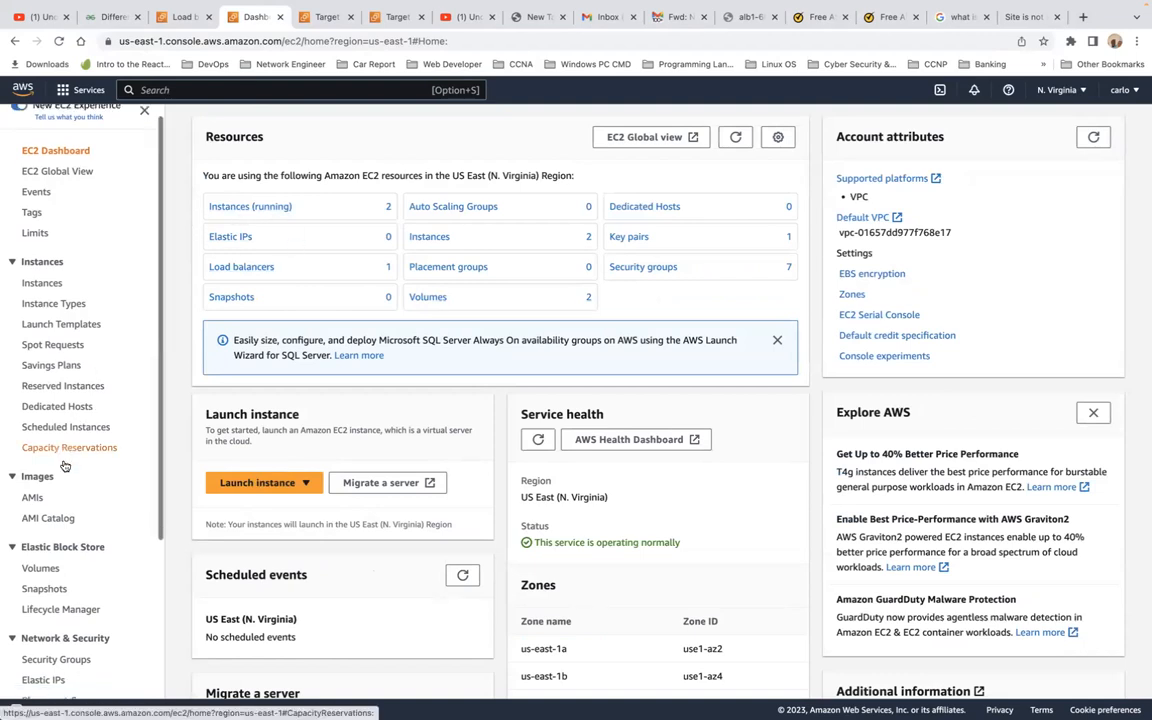
left_click(255, 270)
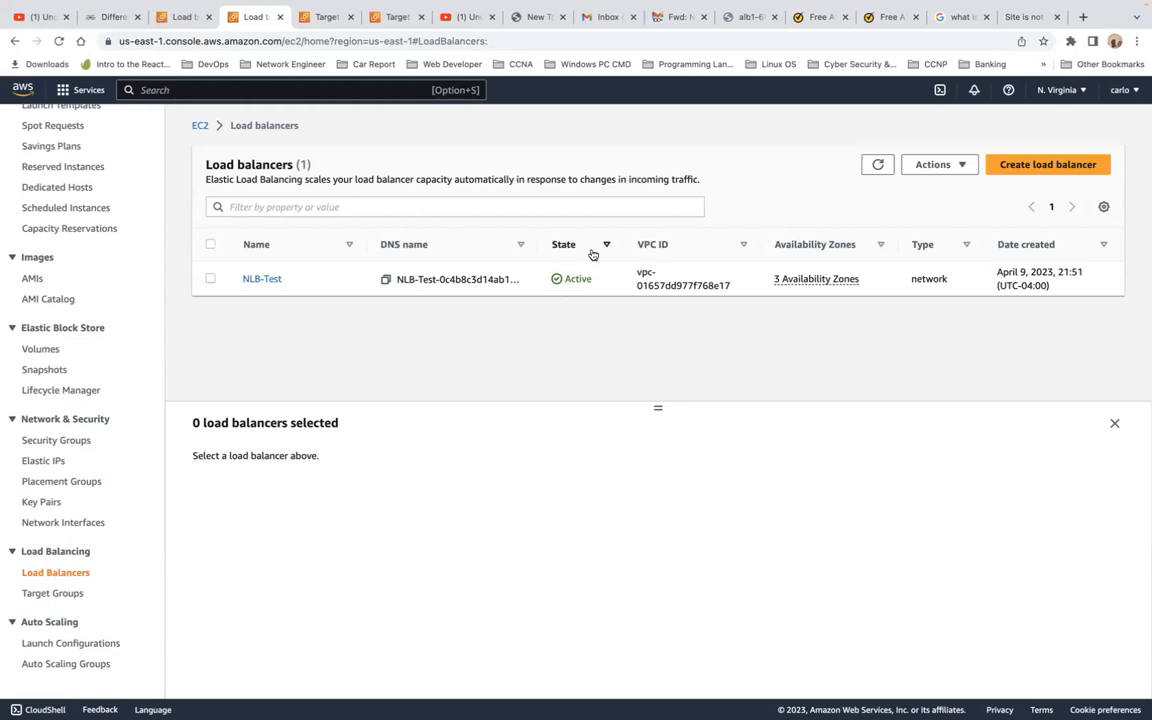
left_click(1027, 18)
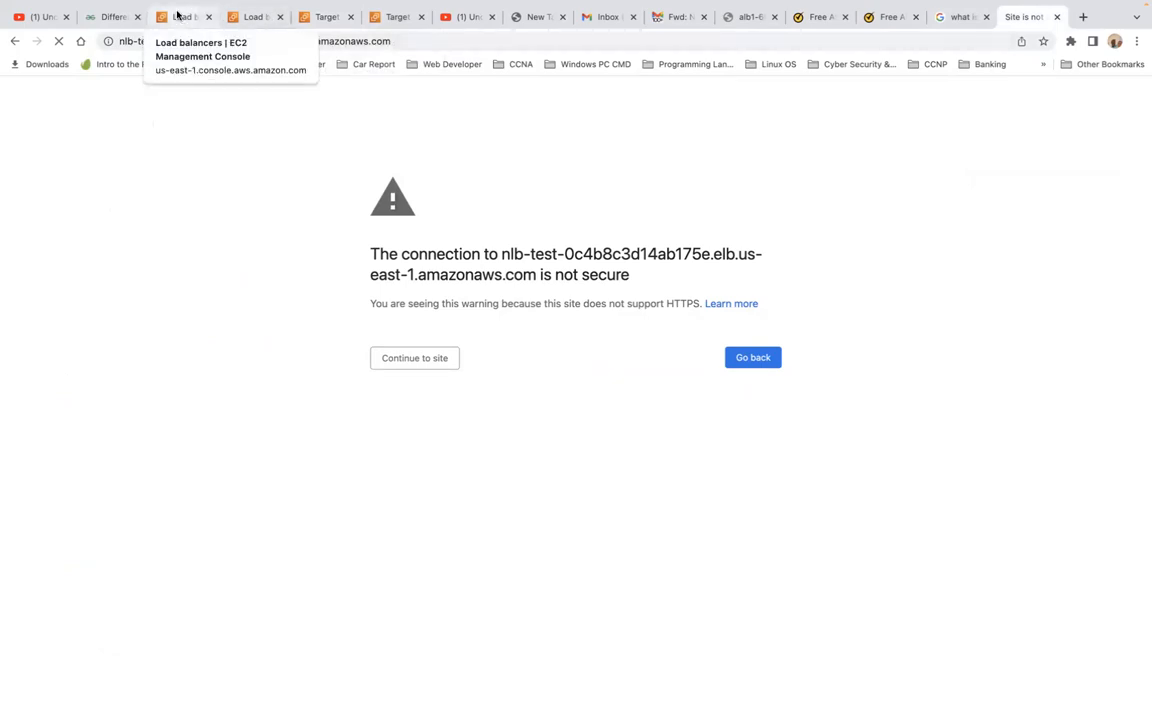
Return to the NLB-Test details and examine its network mapping, including the VPC, zones and subnets
left_click(177, 15)
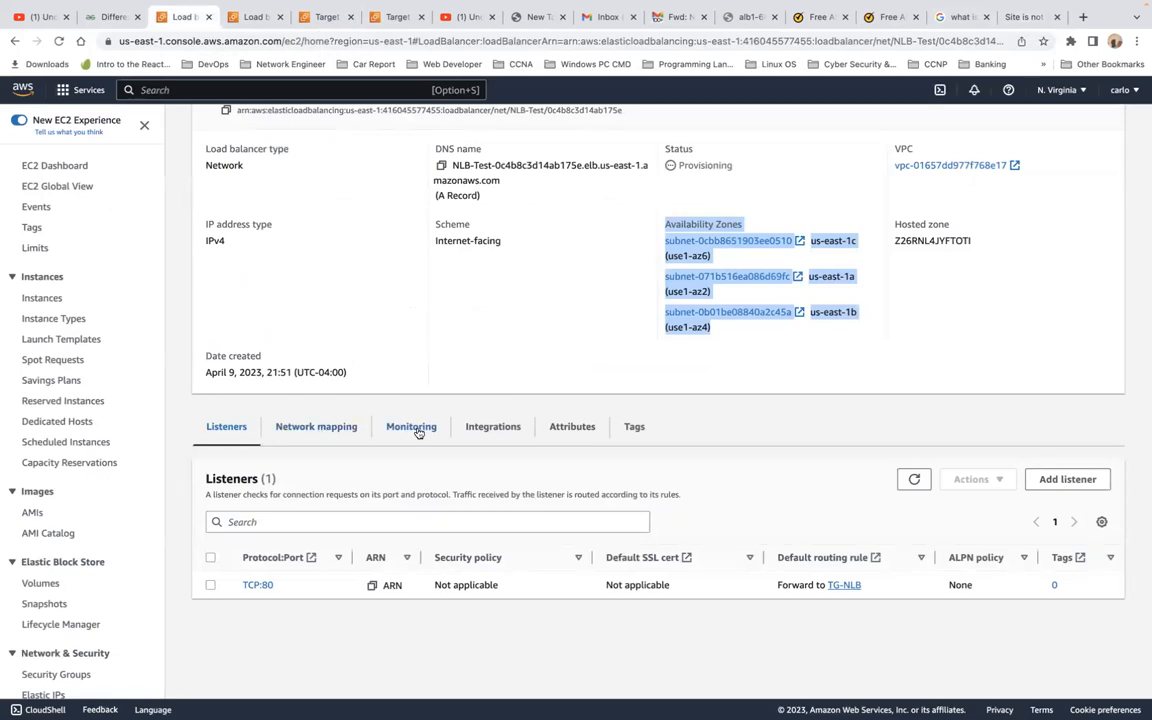
left_click(318, 426)
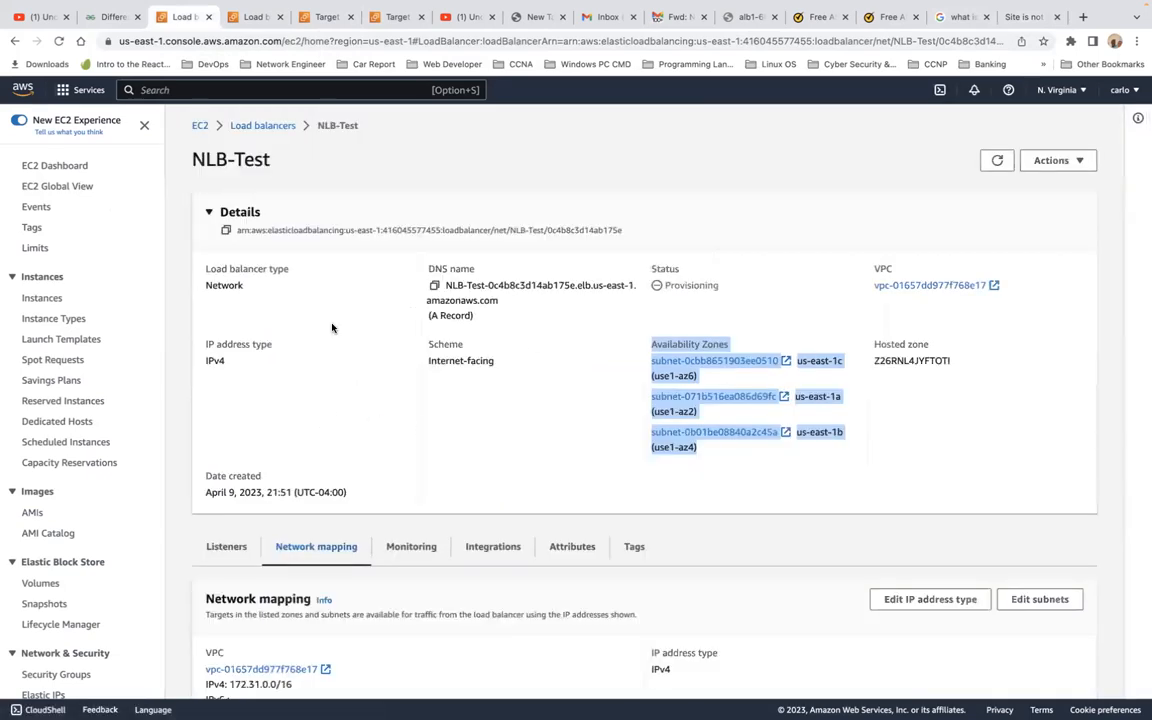
scroll(431, 591, "down", 1)
scroll(431, 591, "down", 3)
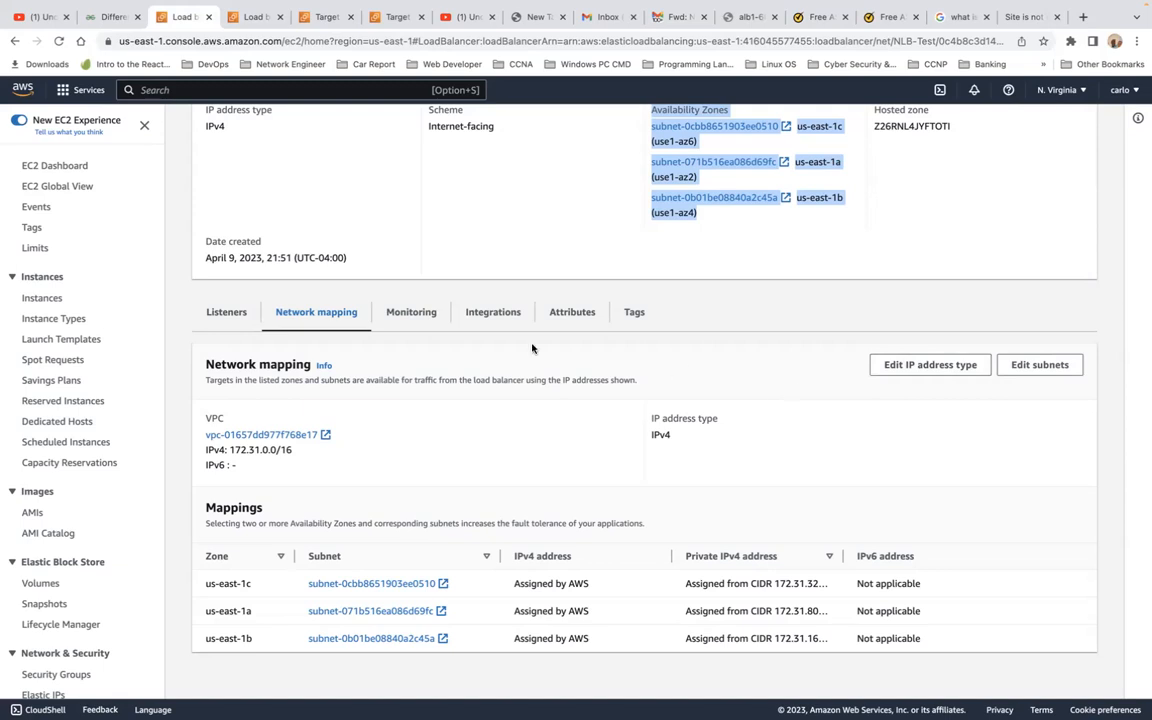
Examine the monitoring graphs of NLB-Test, such as flow counts, reset counts and processed bytes
left_click(419, 312)
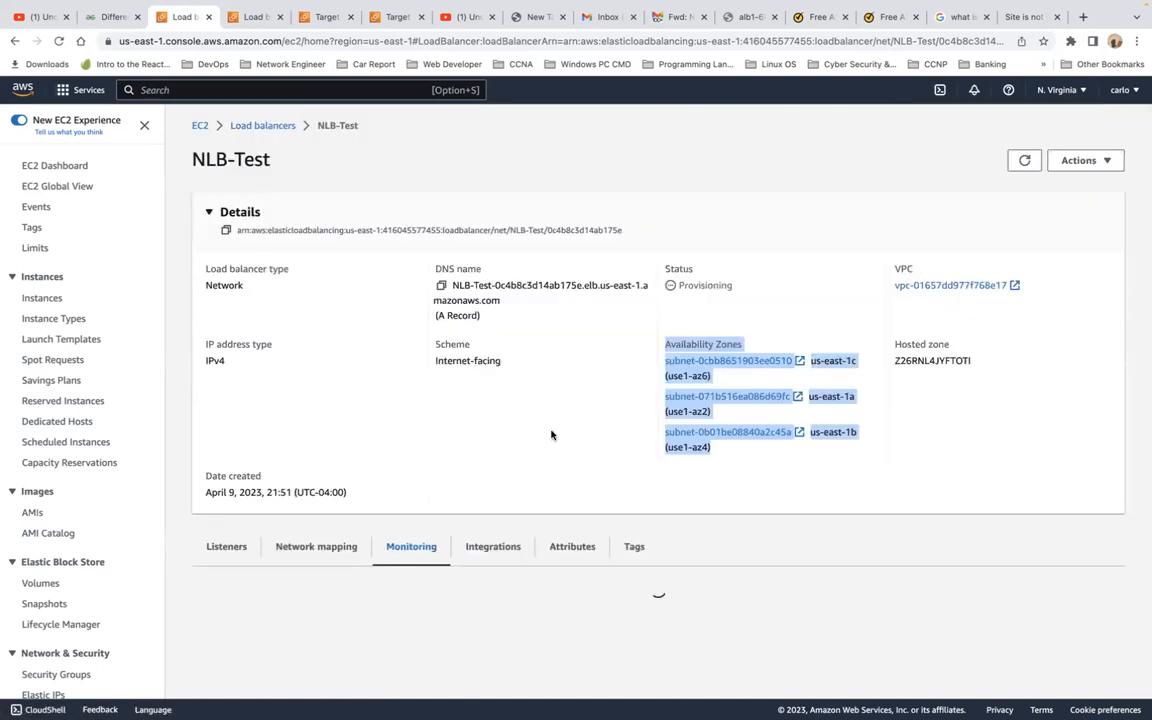
scroll(572, 488, "down", 5)
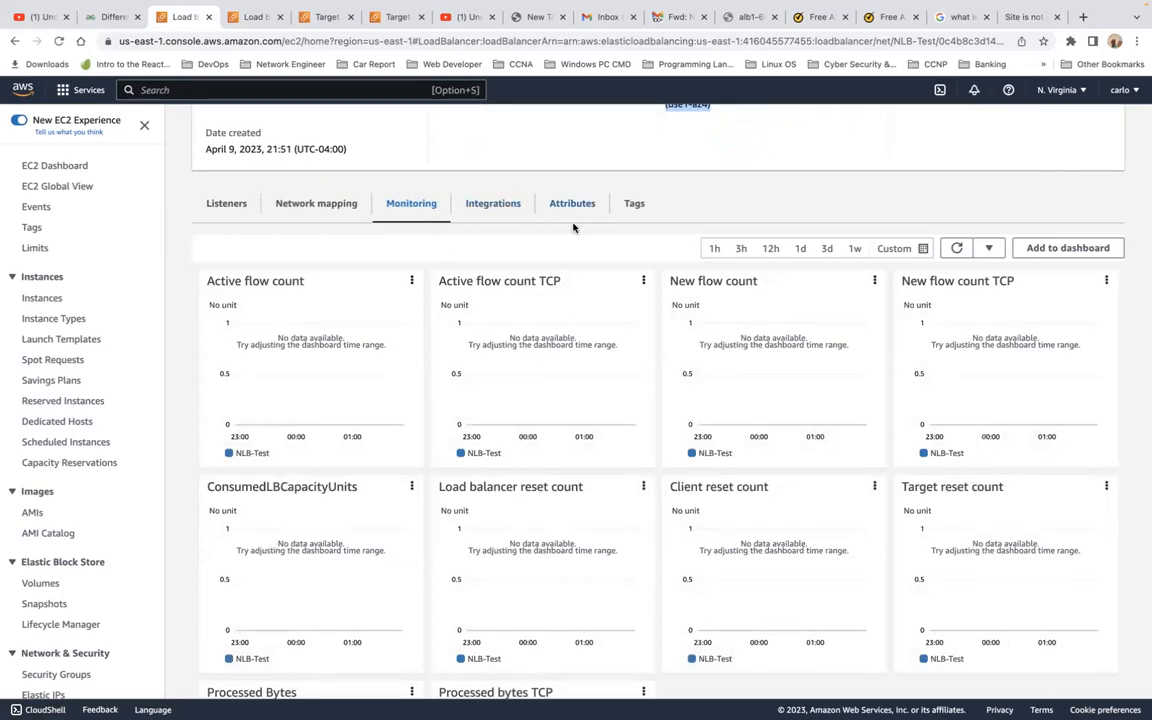
scroll(542, 314, "down", 5)
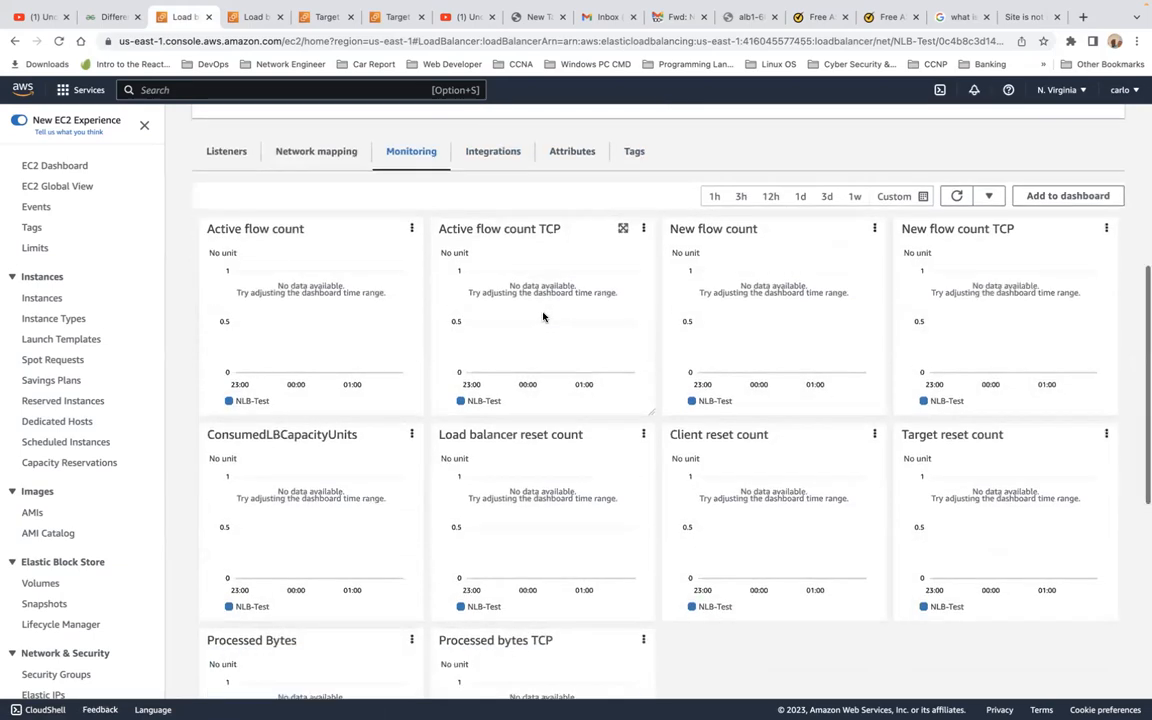
scroll(543, 317, "up", 10)
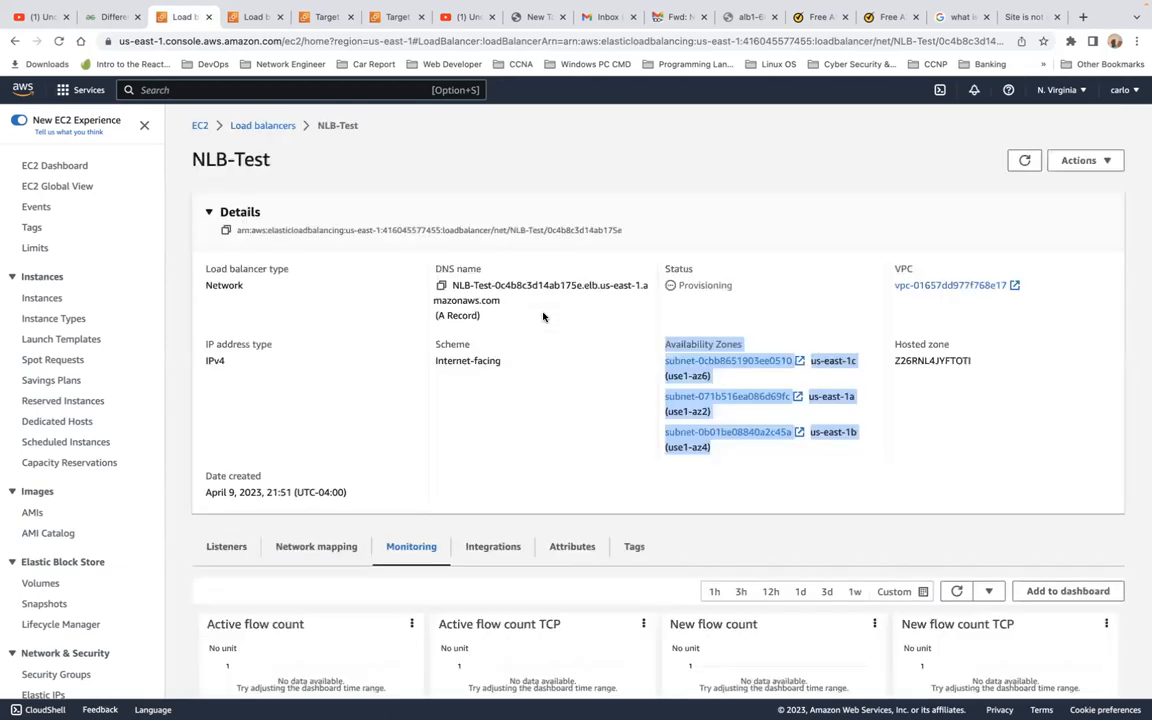